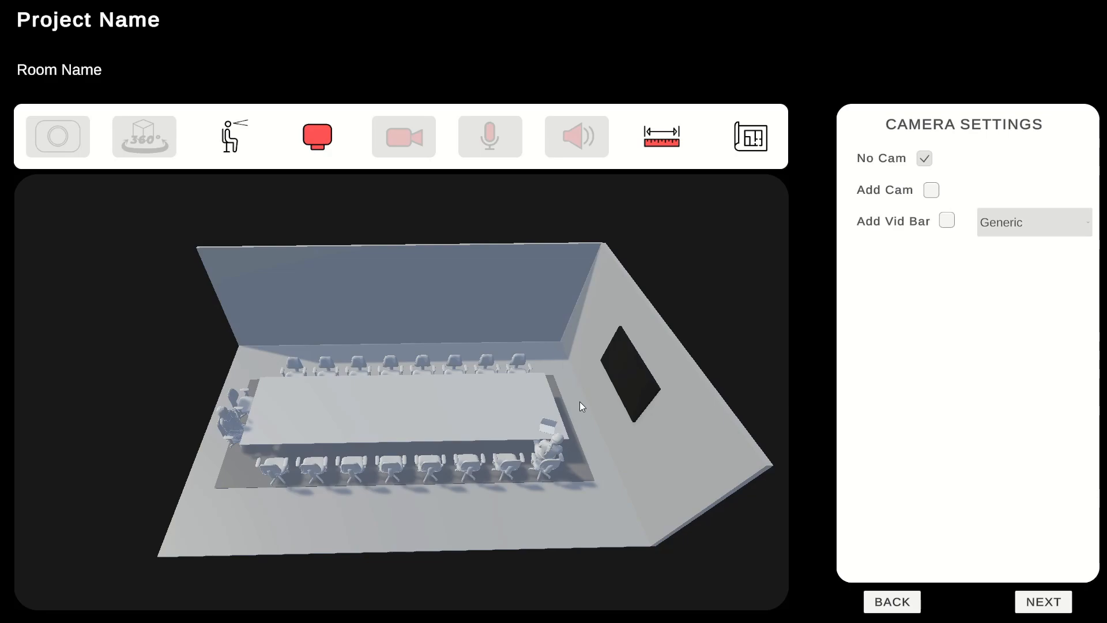
Add a camera to the room with a horizontal field of view of 100 and a maximum zoom of 9
left_click(931, 190)
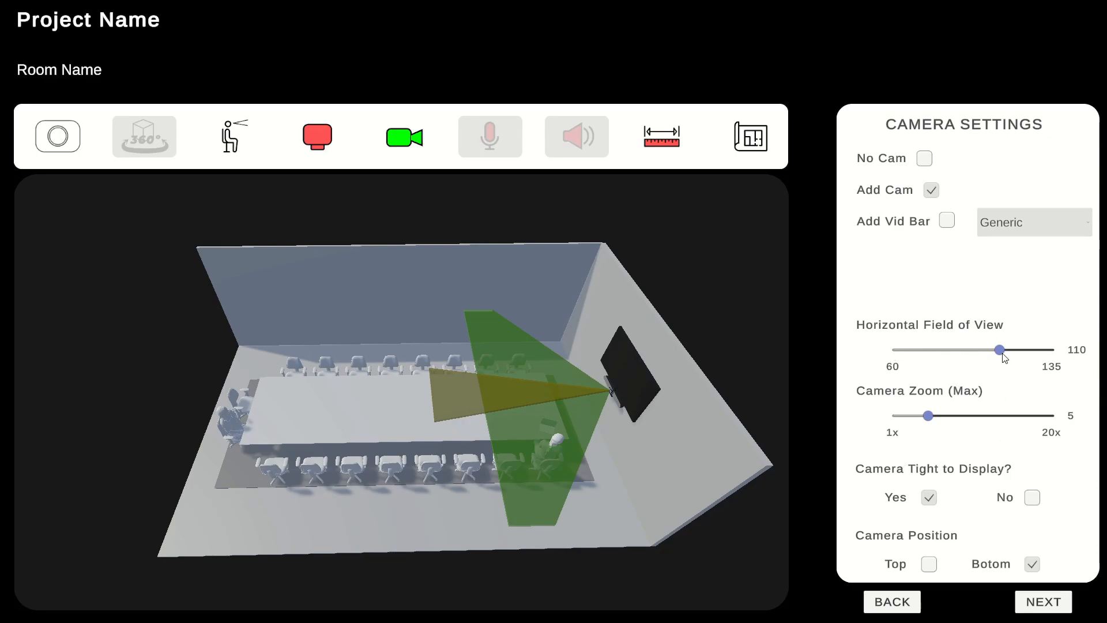
mouse_move(1004, 356)
left_mouse_down()
mouse_move(977, 356)
mouse_move(993, 357)
left_mouse_up()
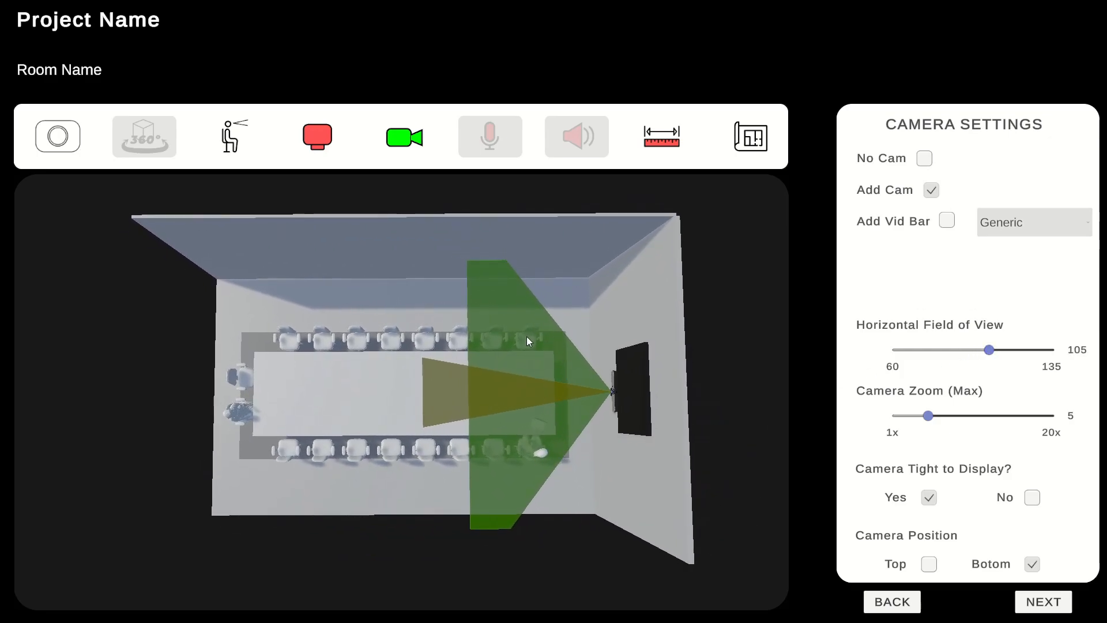
left_click_drag(1002, 352, 978, 360)
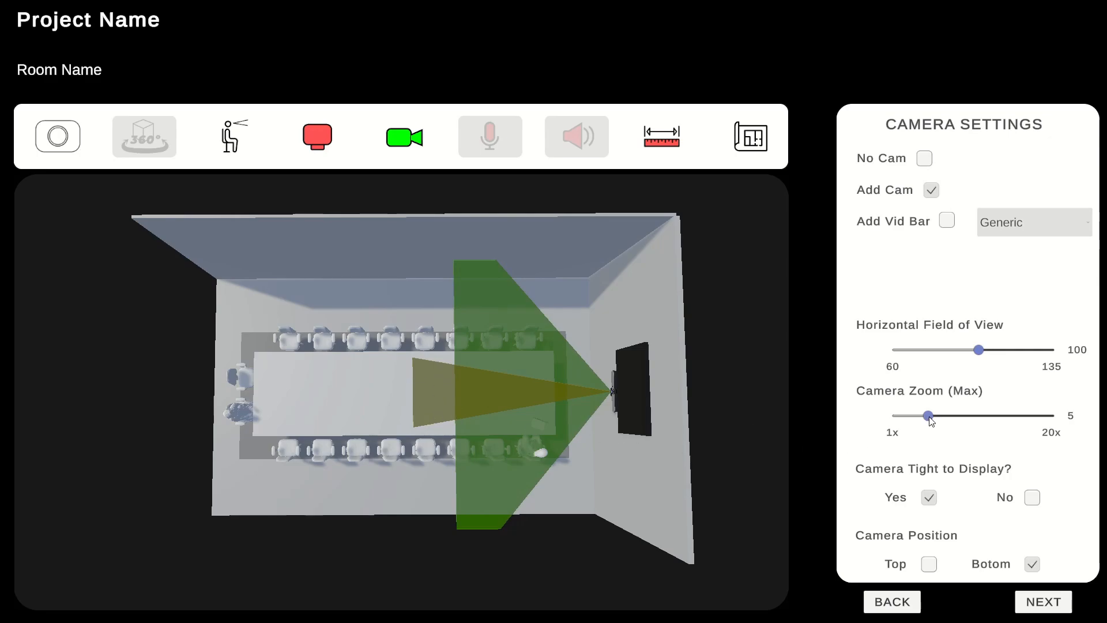
mouse_move(929, 421)
left_mouse_down()
mouse_move(1015, 419)
mouse_move(945, 417)
left_mouse_up()
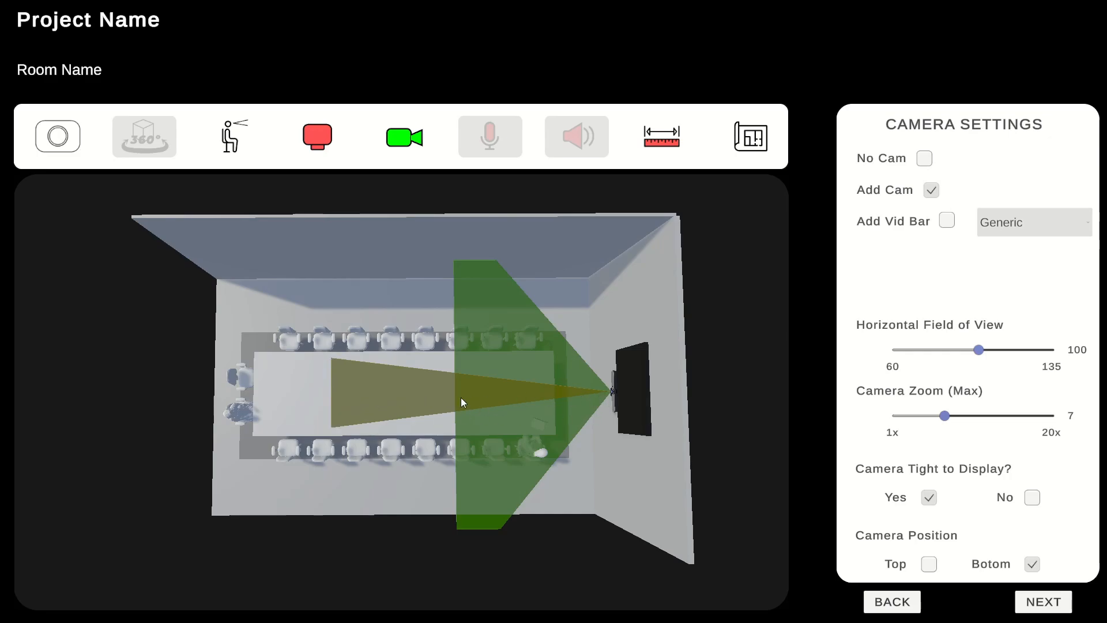
left_click_drag(945, 415, 962, 419)
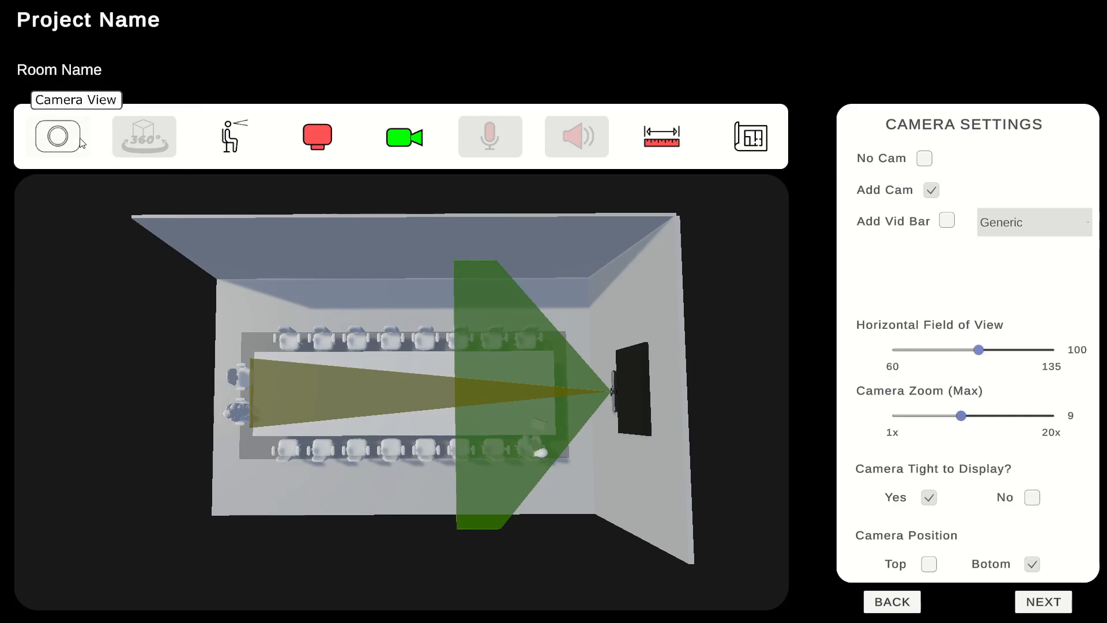
Inspect the room from the camera view with coverage hidden and zoomed in fully, and return to the 3D room view with coverage shown
left_click(58, 136)
left_click(408, 143)
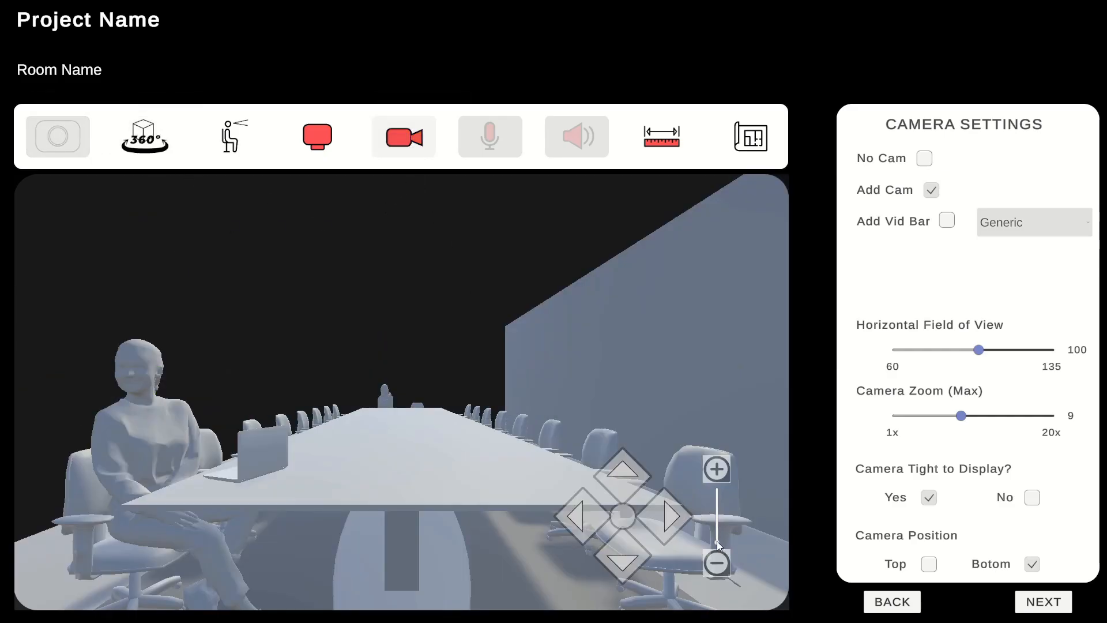
left_click_drag(718, 542, 716, 487)
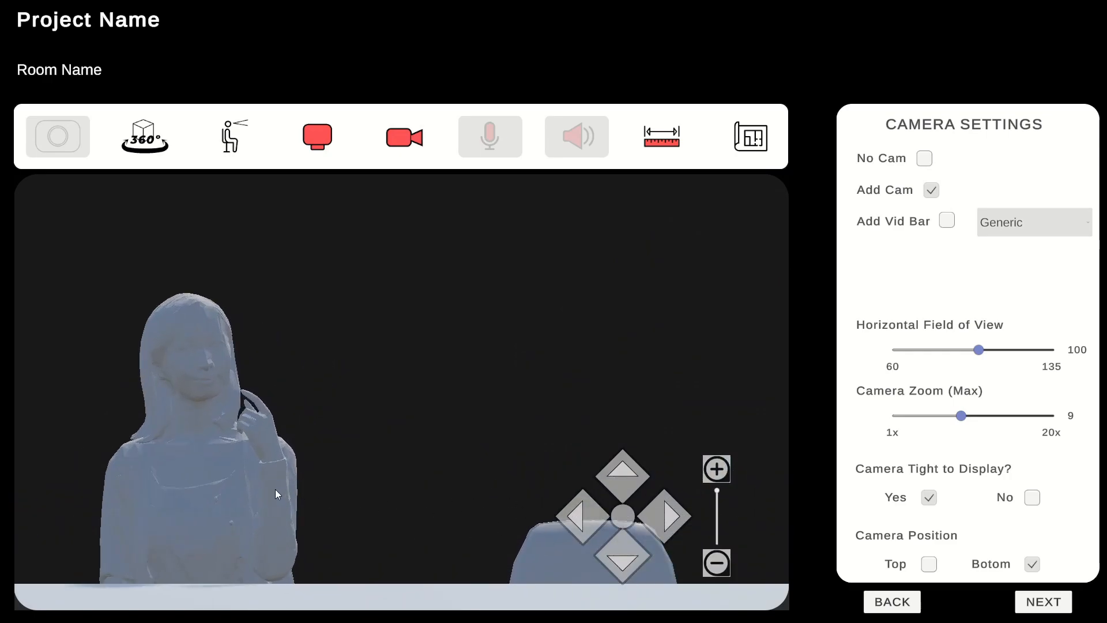
left_click(145, 137)
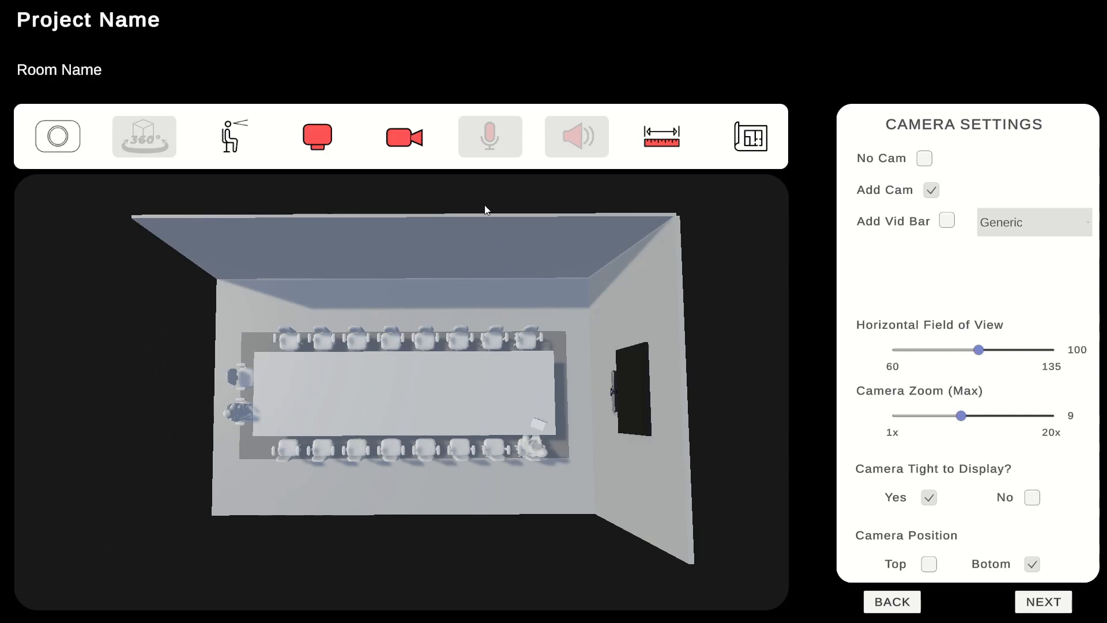
left_click(406, 138)
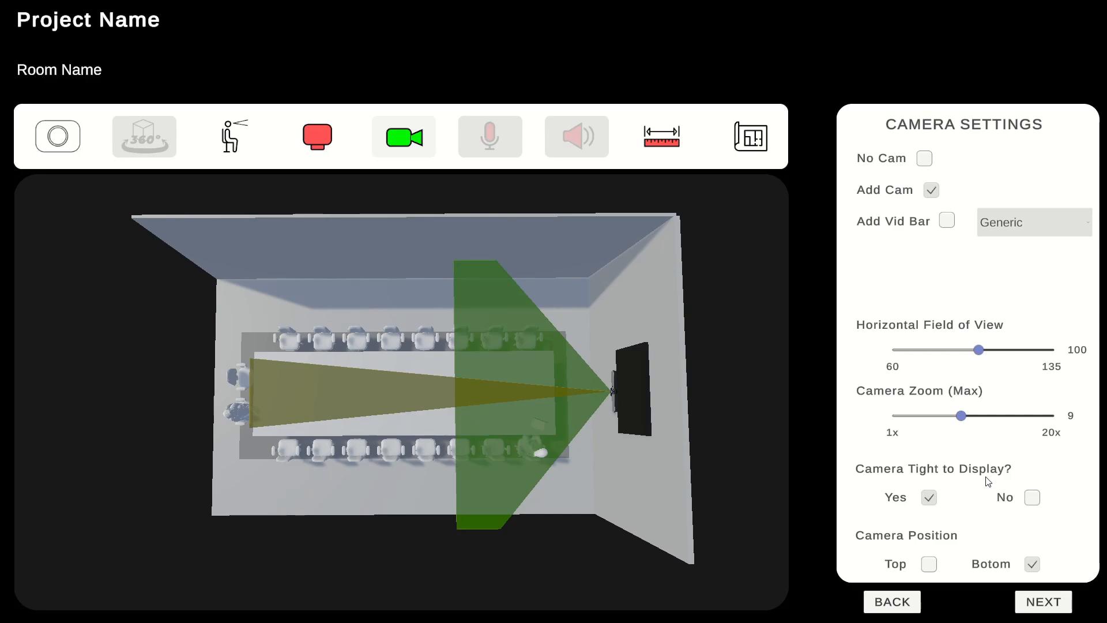
Detach the camera from the display, try heights of 2.41, 0.93 and 1.08 m, and set it tight to the display again
left_click(1033, 498)
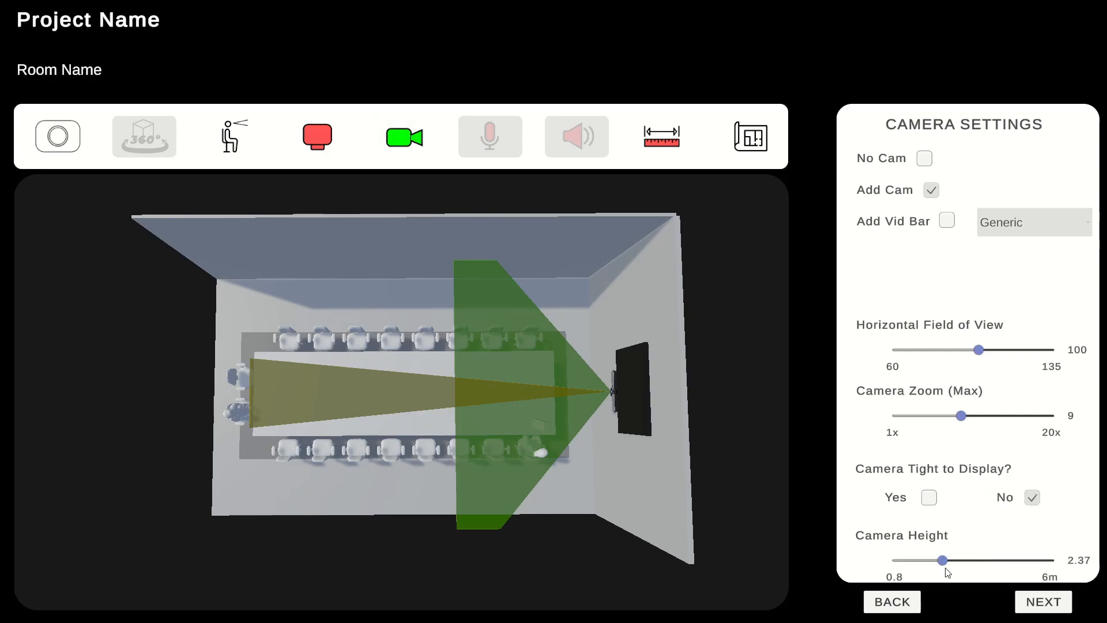
mouse_move(942, 562)
left_mouse_down()
mouse_move(952, 563)
mouse_move(898, 562)
mouse_move(945, 564)
left_mouse_up()
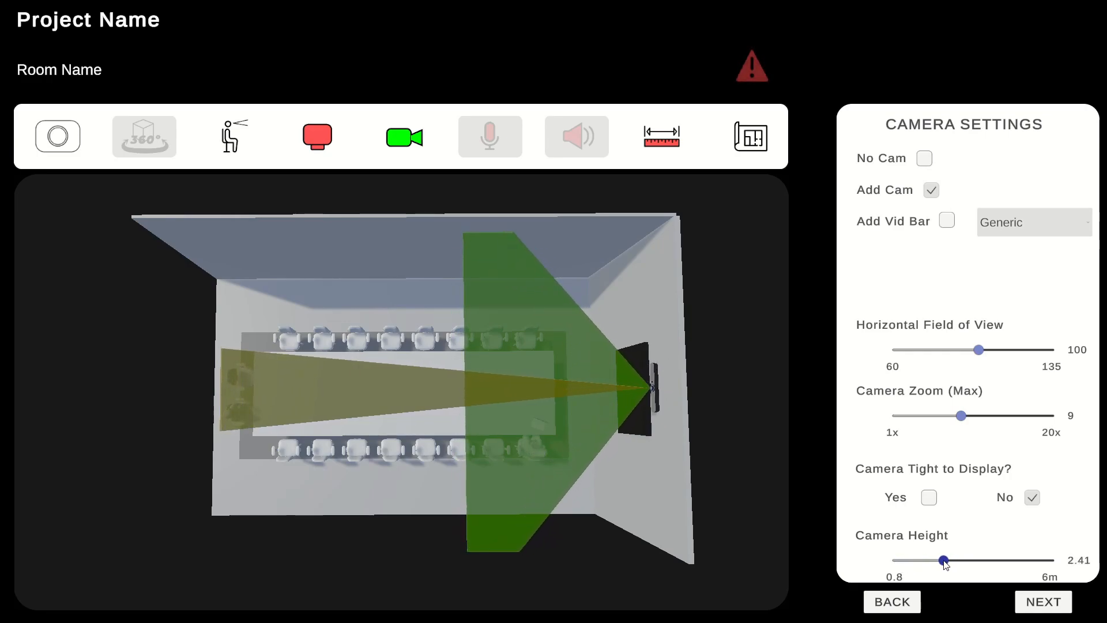
mouse_move(751, 76)
left_click_drag(944, 564, 900, 562)
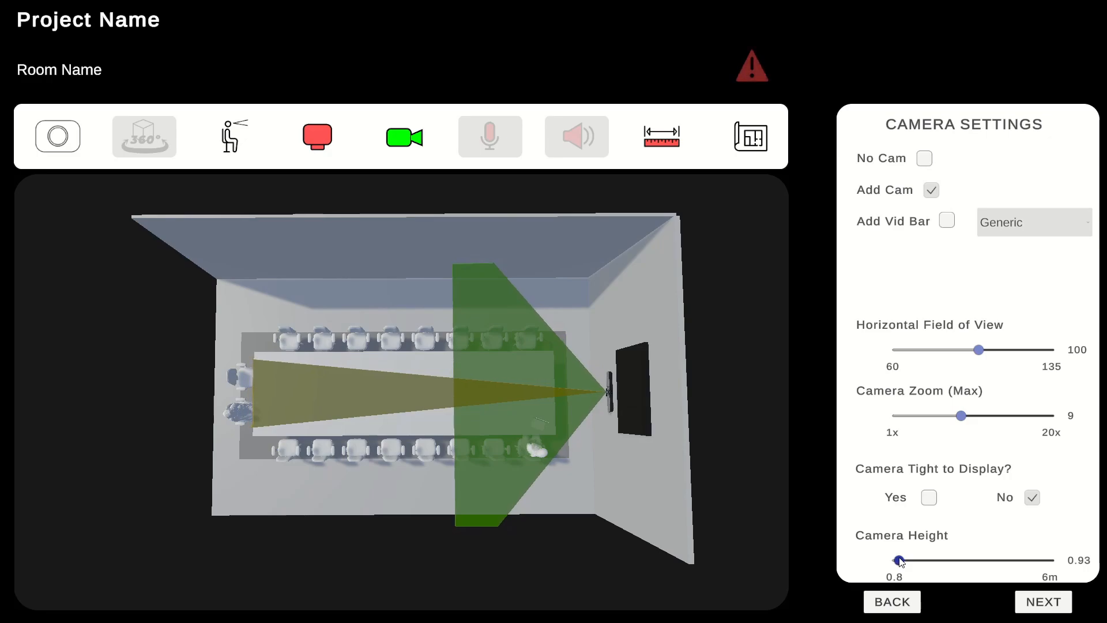
mouse_move(759, 78)
left_click(904, 561)
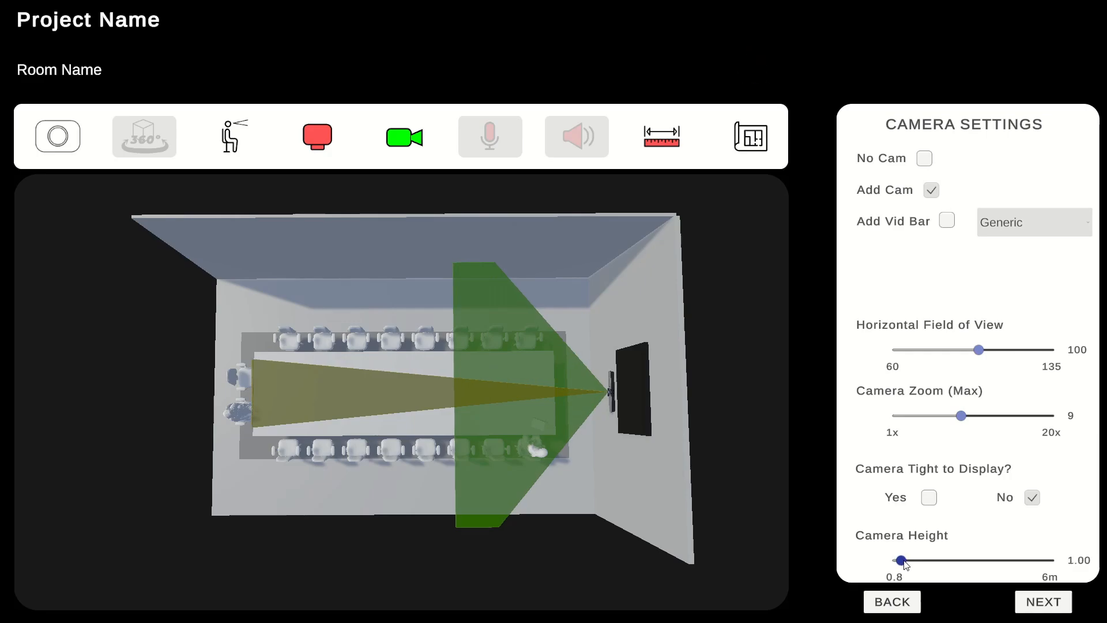
left_click(931, 499)
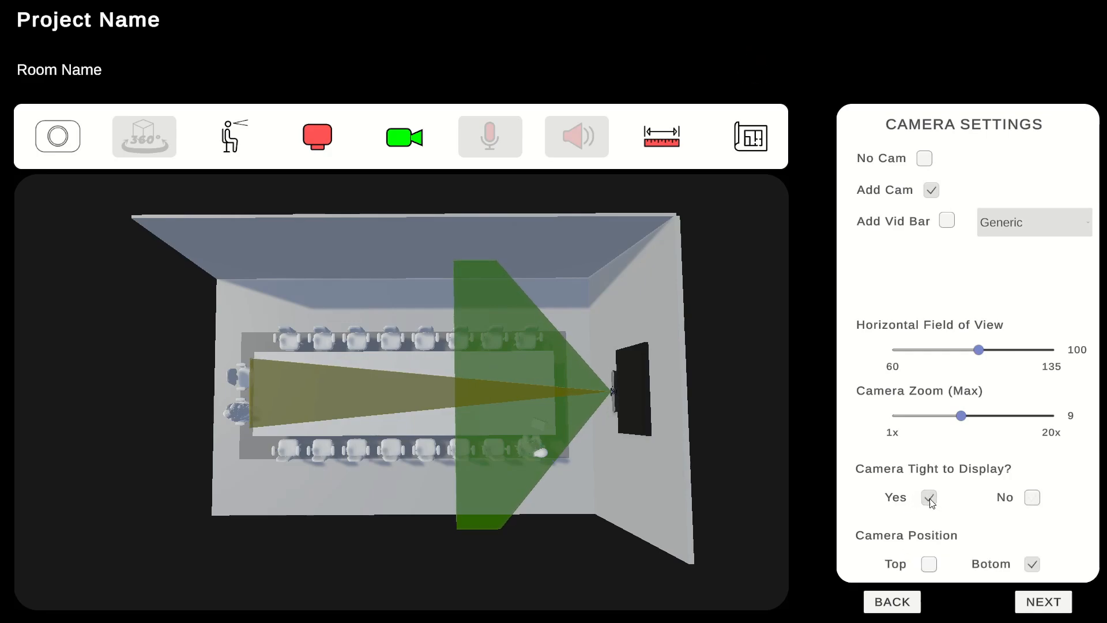
Try the camera position above the display and return it to the bottom position
left_click(929, 565)
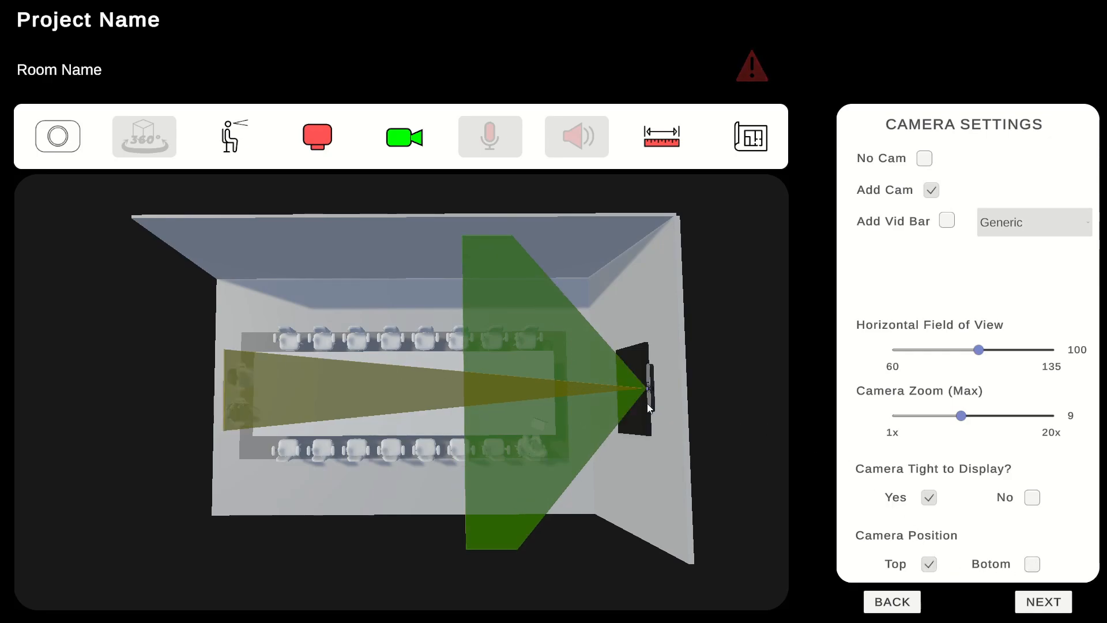
mouse_move(754, 70)
left_click(1033, 569)
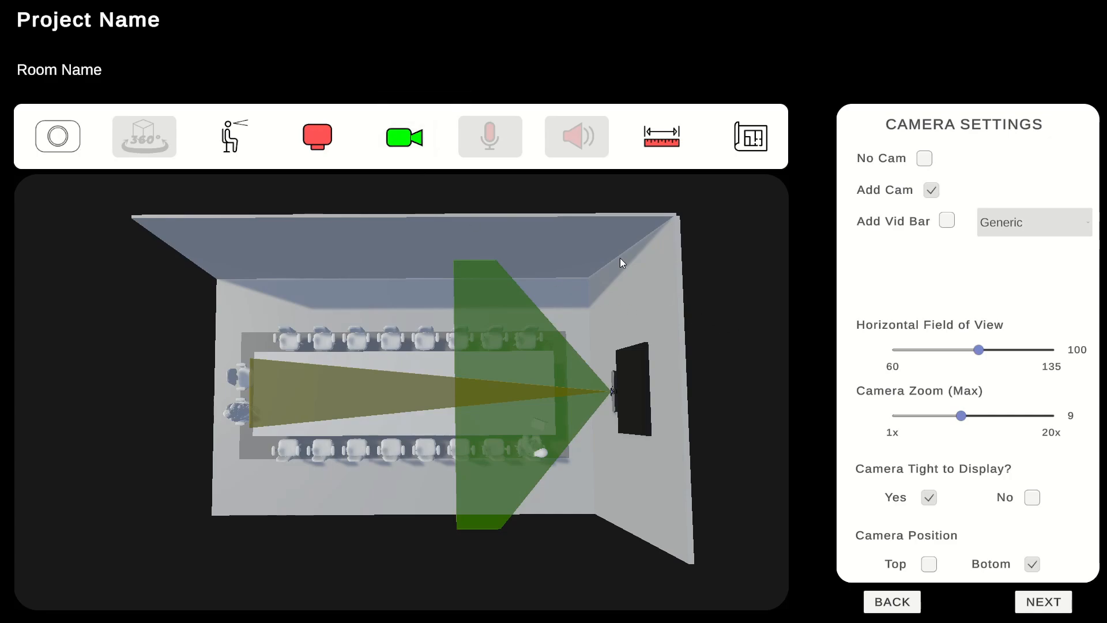
Replace the camera with a generic video bar and enable its microphone with a 5.1 m pickup, showing only the mic coverage
left_click(411, 145)
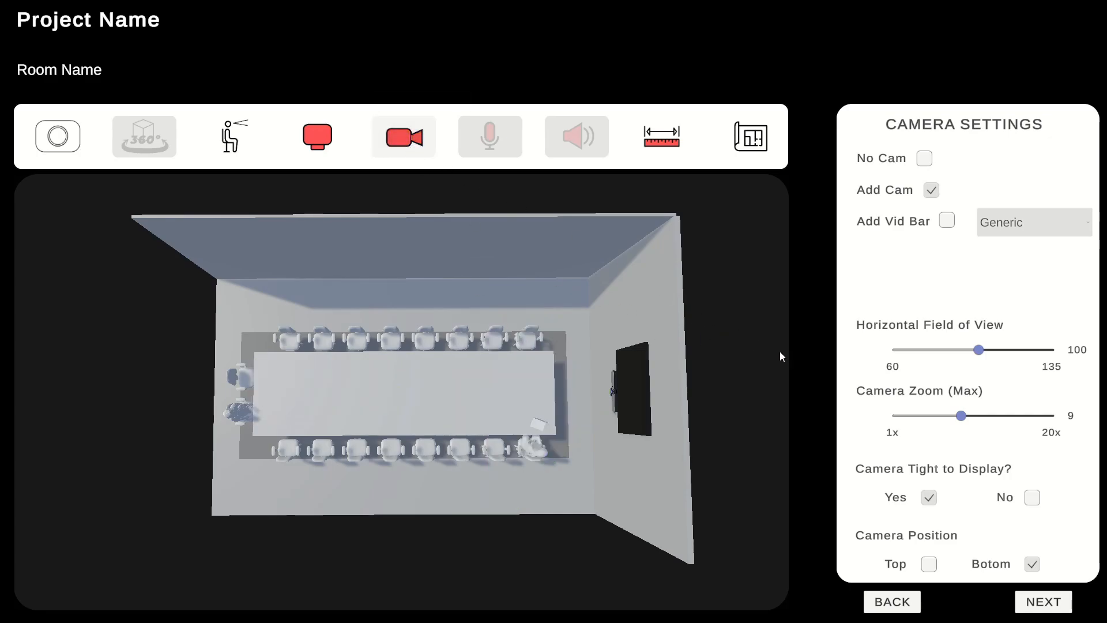
left_click(948, 224)
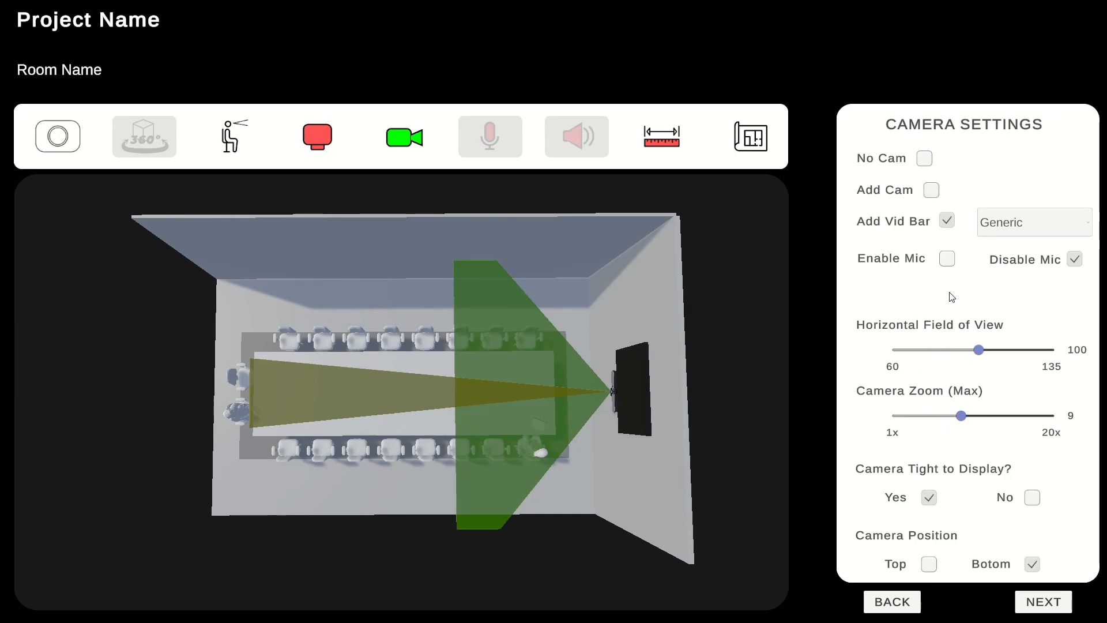
left_click(947, 260)
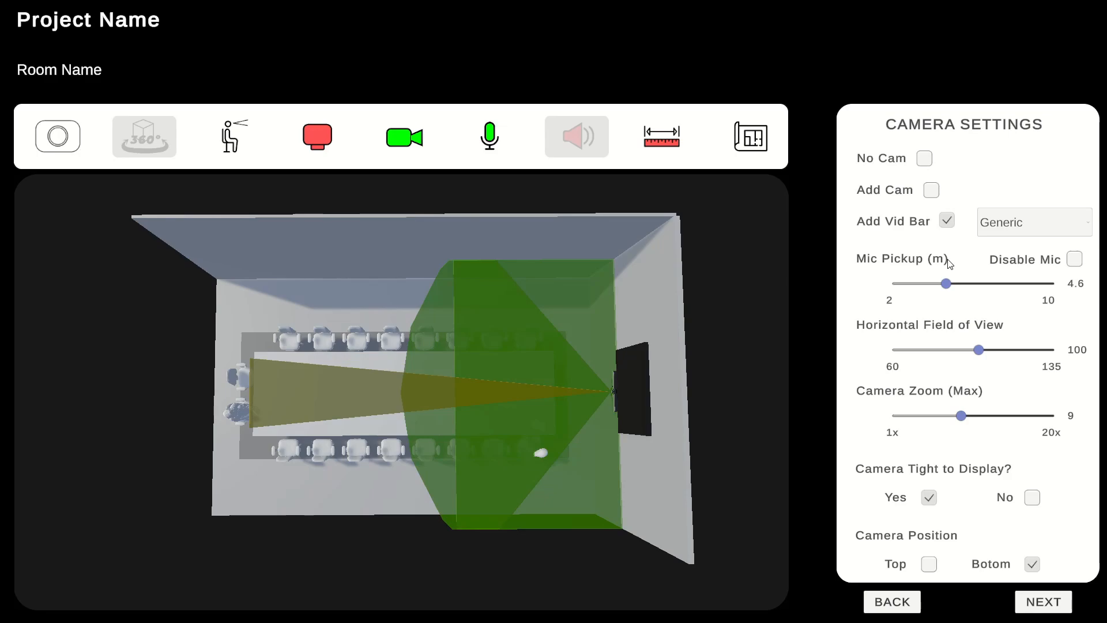
left_click(402, 146)
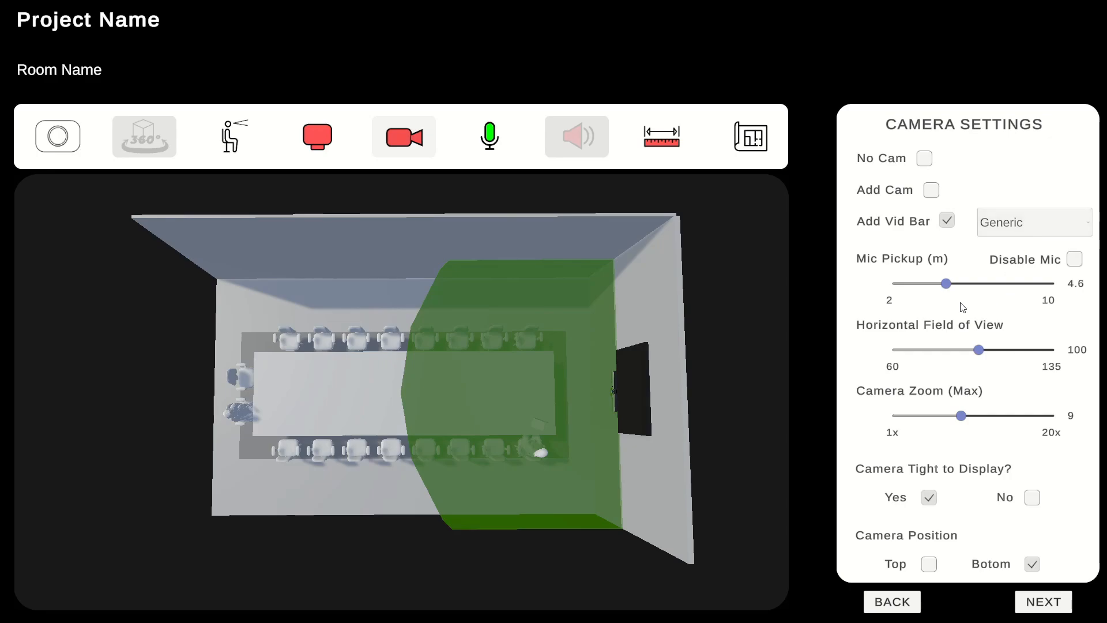
mouse_move(950, 288)
left_mouse_down()
mouse_move(975, 290)
mouse_move(926, 287)
mouse_move(959, 287)
left_mouse_up()
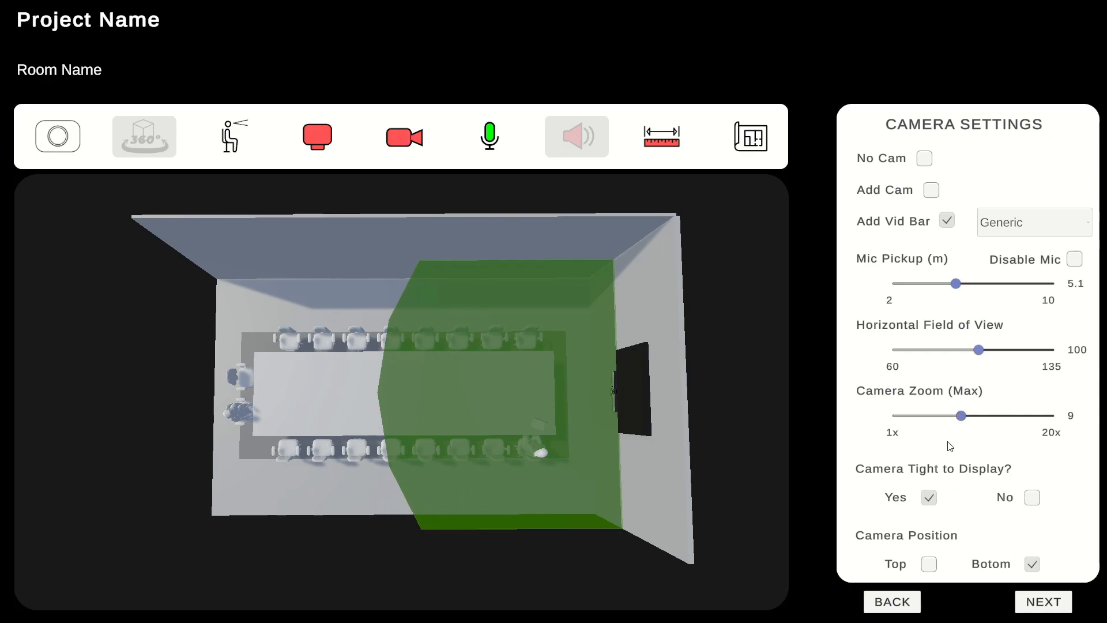
Choose the Neat Bar as the video bar model
left_click(1089, 227)
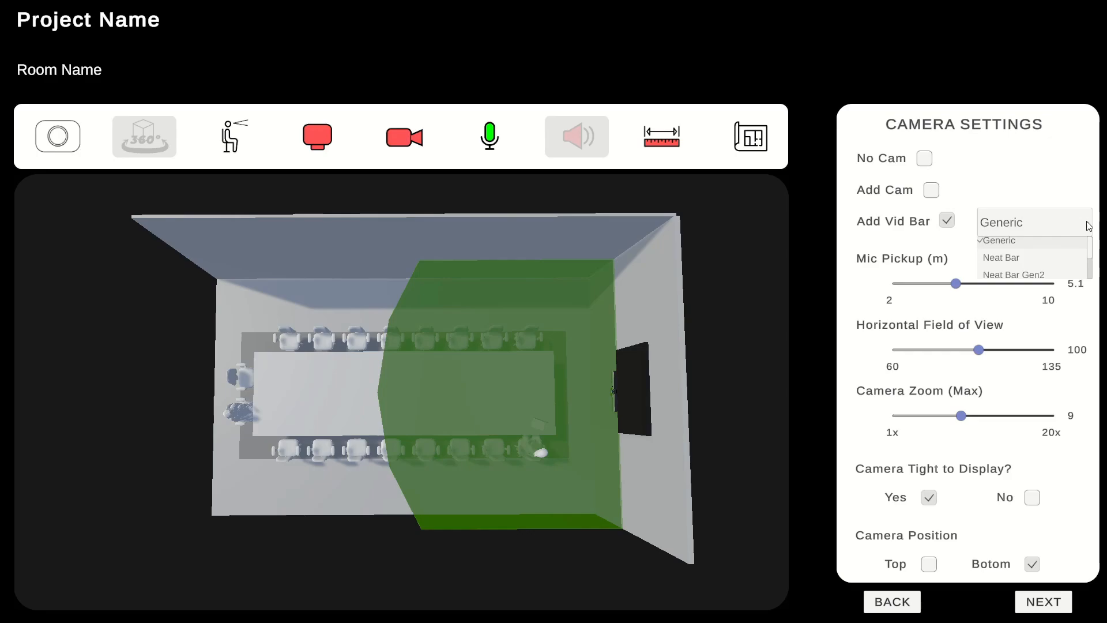
scroll(1092, 249, "down", 3)
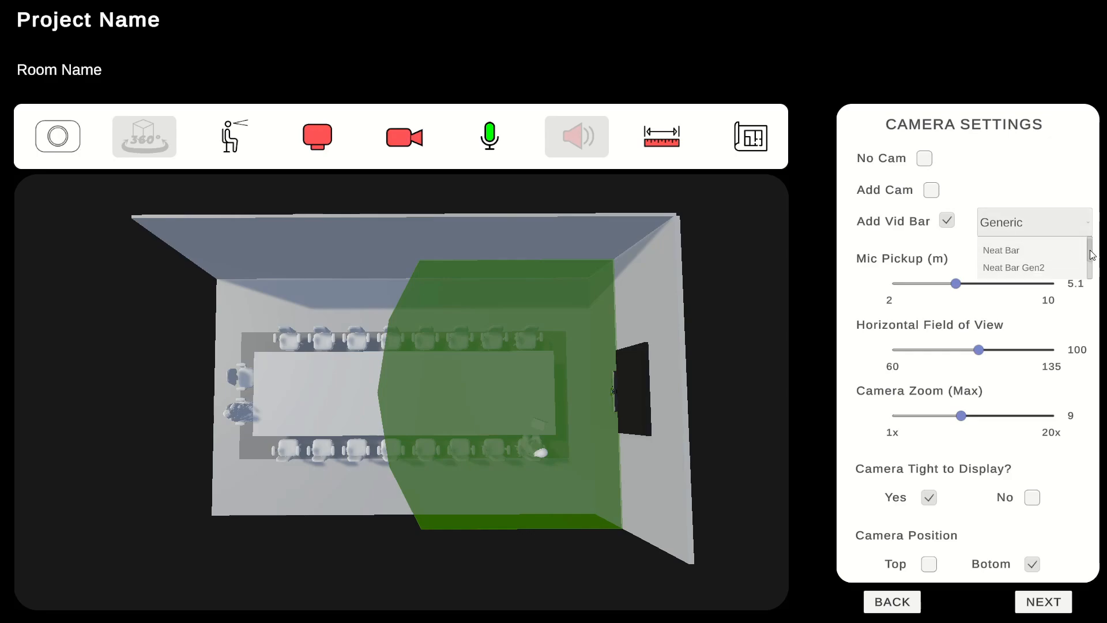
scroll(1091, 252, "up", 2)
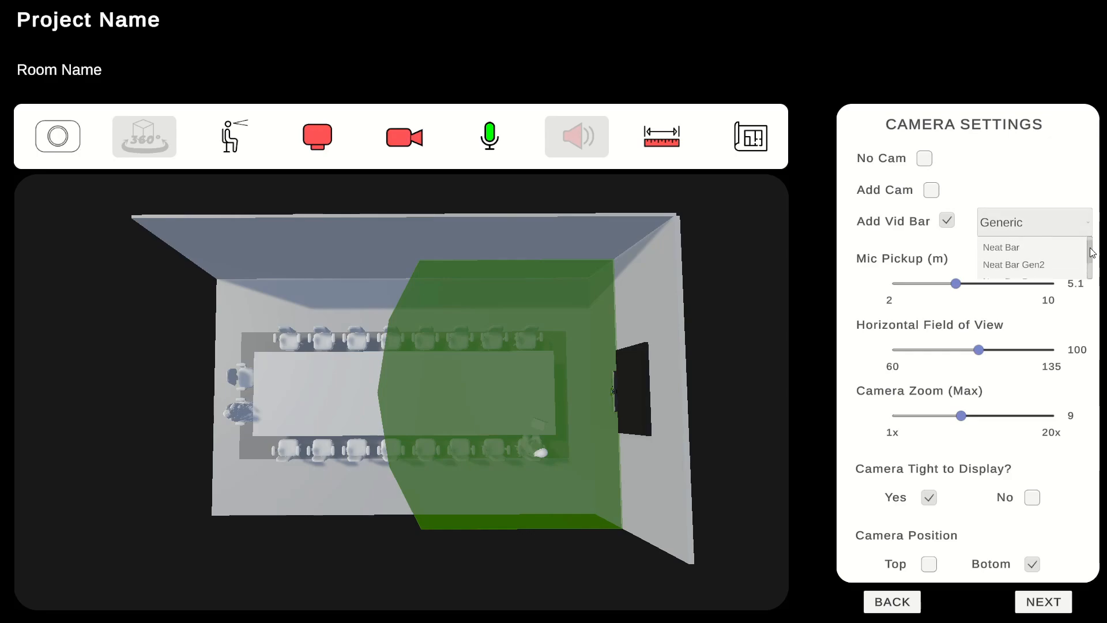
scroll(1091, 252, "up", 1)
left_click(1018, 256)
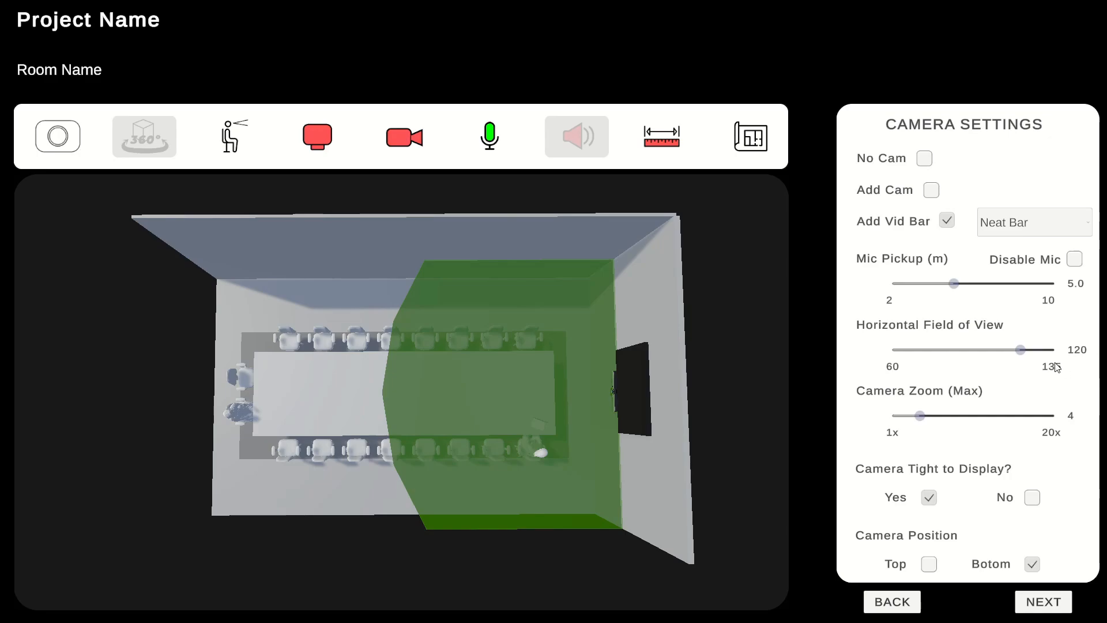
Change the video bar model to Neat Bar Pro
left_click(1076, 222)
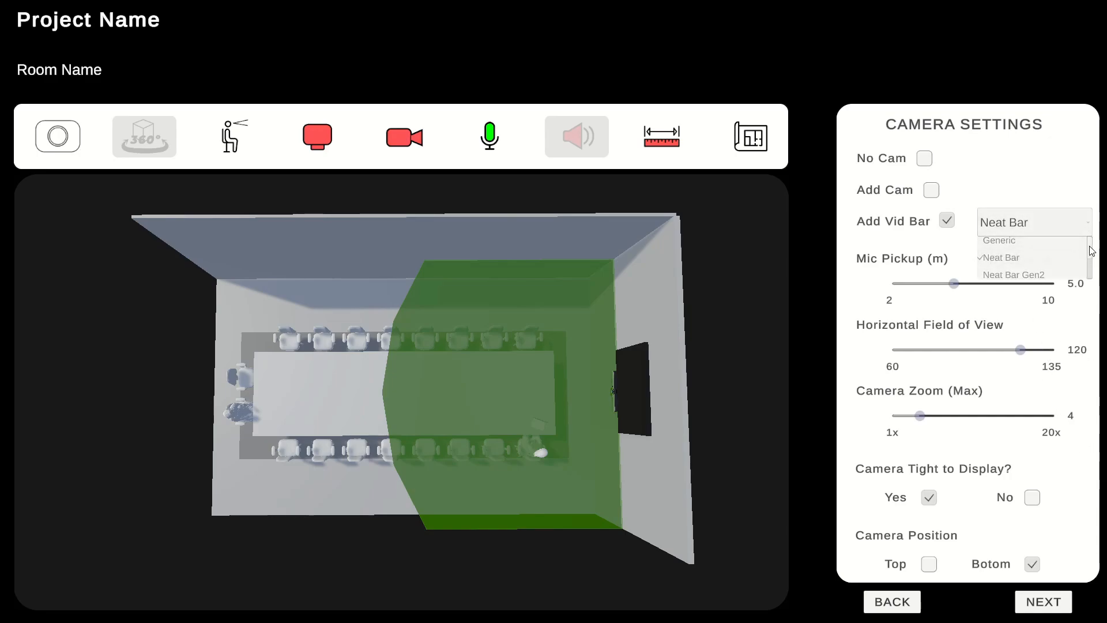
left_click(1095, 245)
left_click(1089, 230)
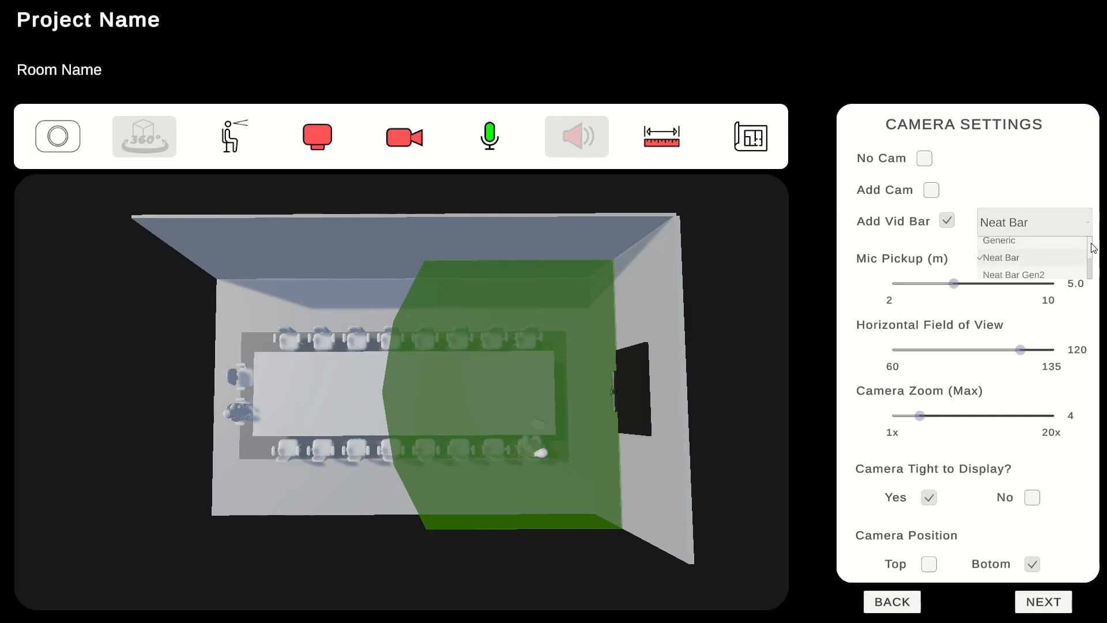
scroll(1090, 271, "down", 2)
scroll(1090, 271, "up", 2)
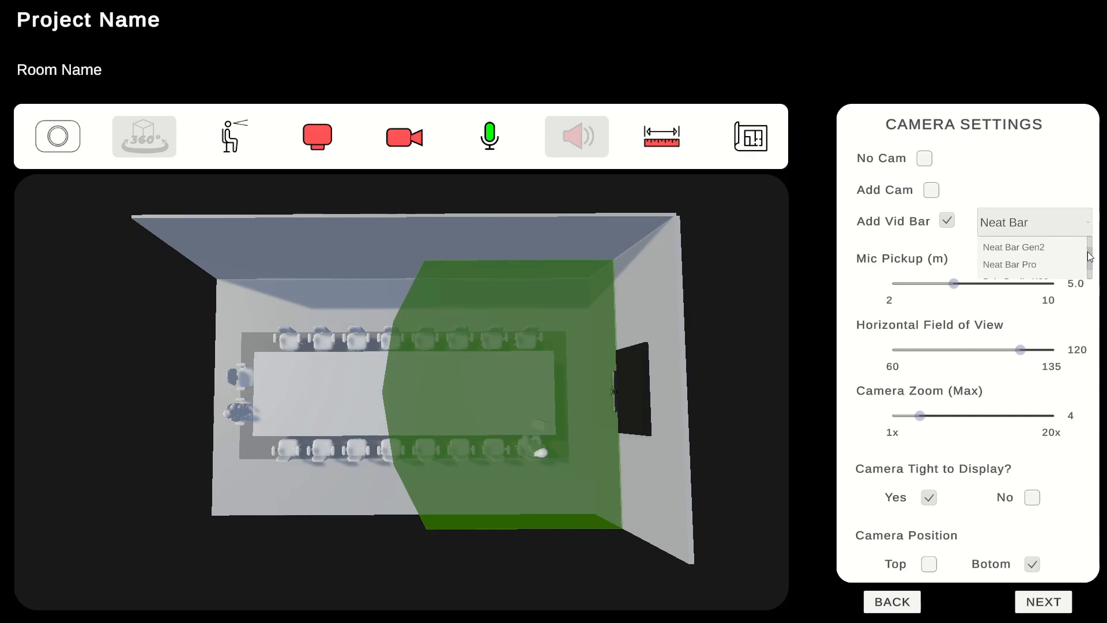
left_click(1023, 274)
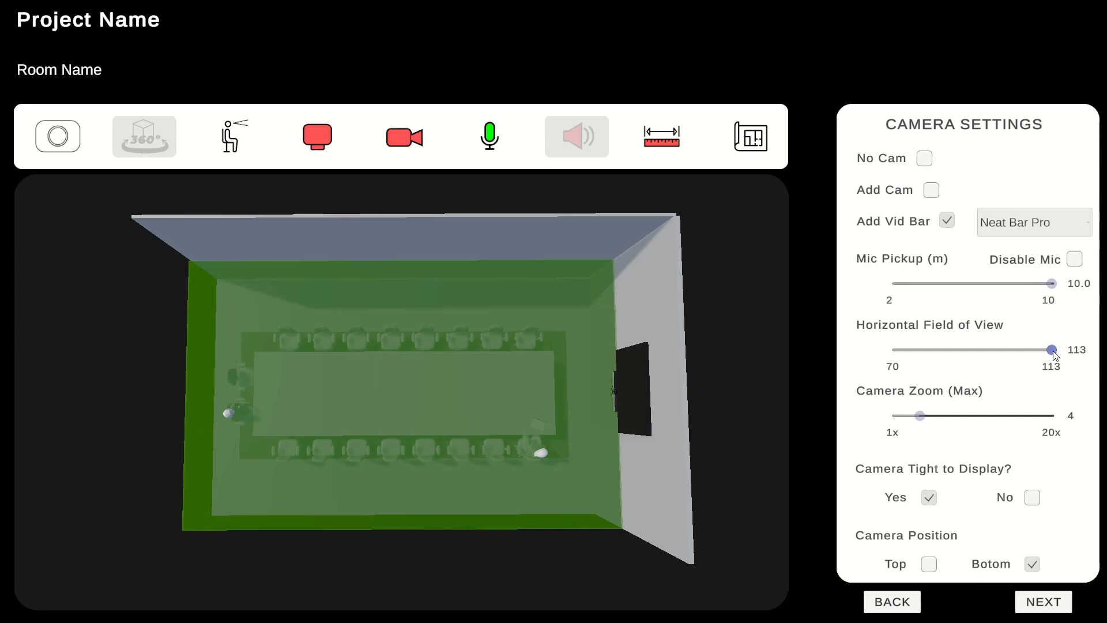
Show camera coverage instead of mic coverage, and lower the horizontal field of view to 70 before restoring it to 113
left_click_drag(1052, 353, 895, 355)
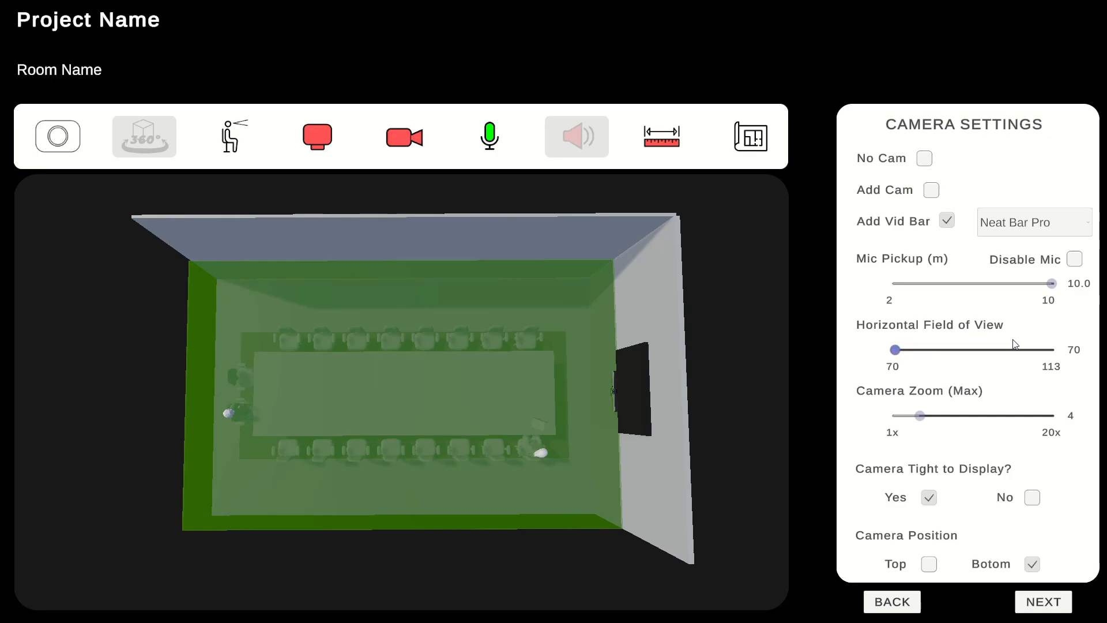
left_click(470, 143)
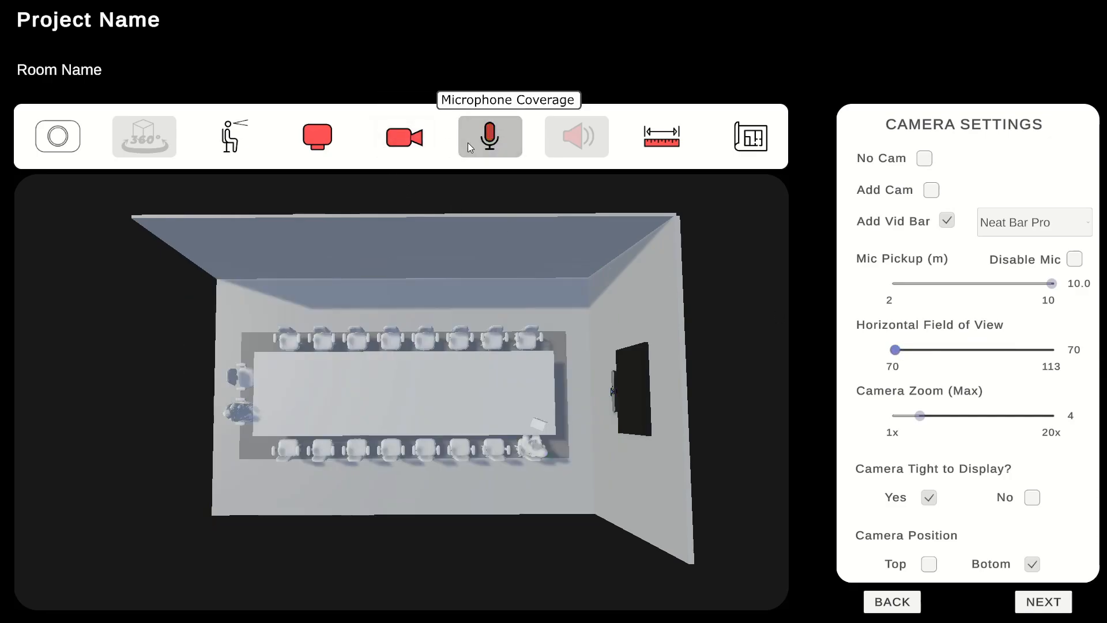
left_click(414, 142)
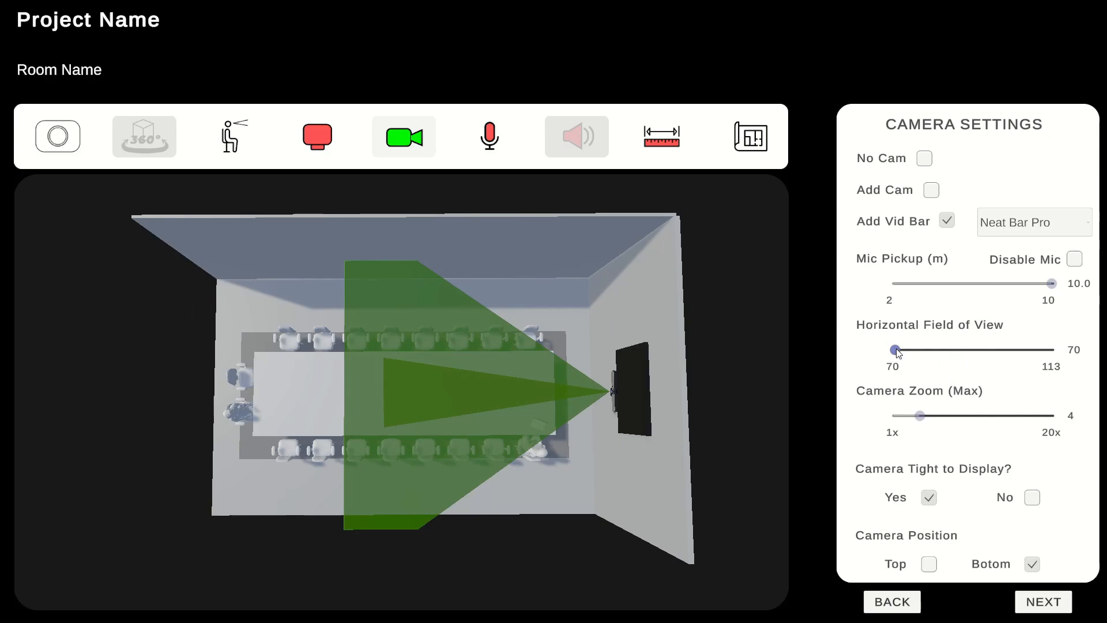
left_click_drag(898, 352, 1009, 356)
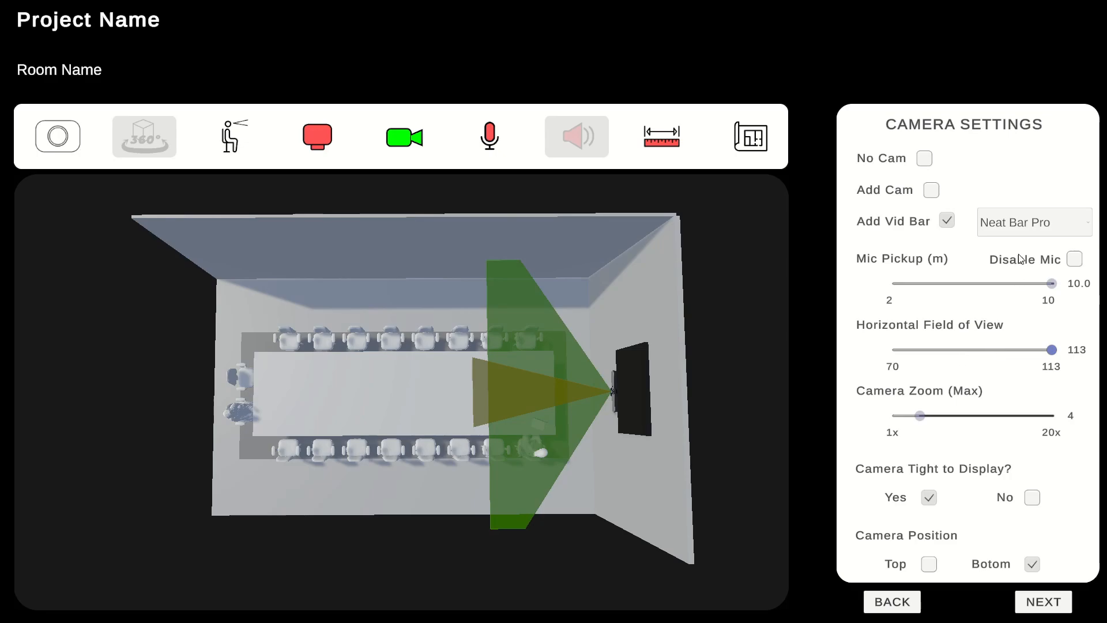
Change the video bar model to Neat Bar
left_click(1085, 226)
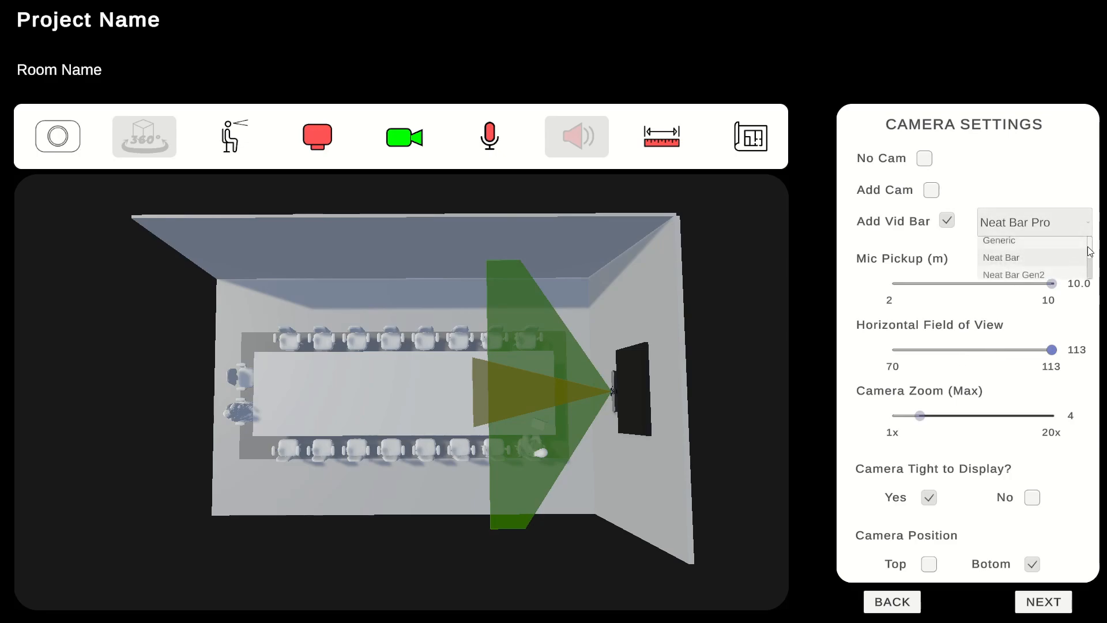
scroll(1093, 248, "down", 3)
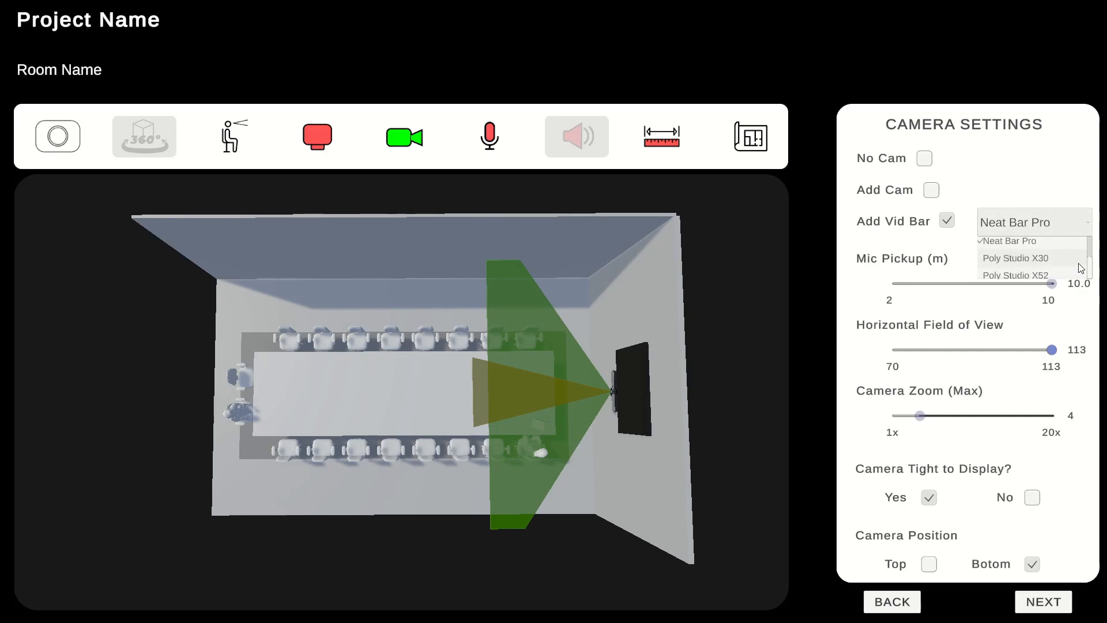
scroll(1094, 268, "up", 2)
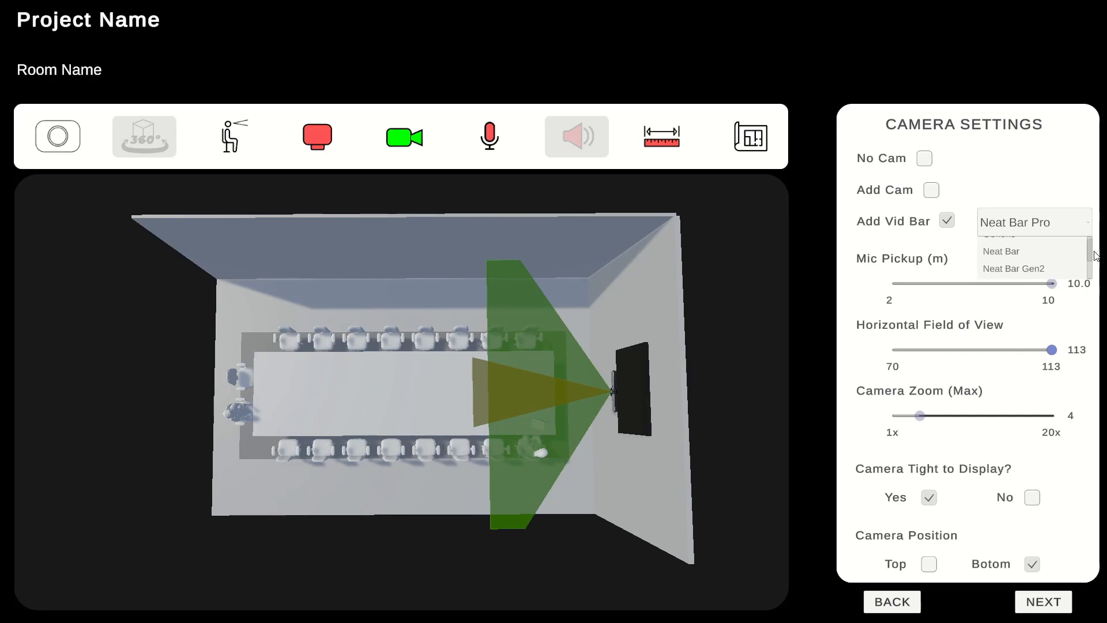
scroll(1094, 263, "up", 2)
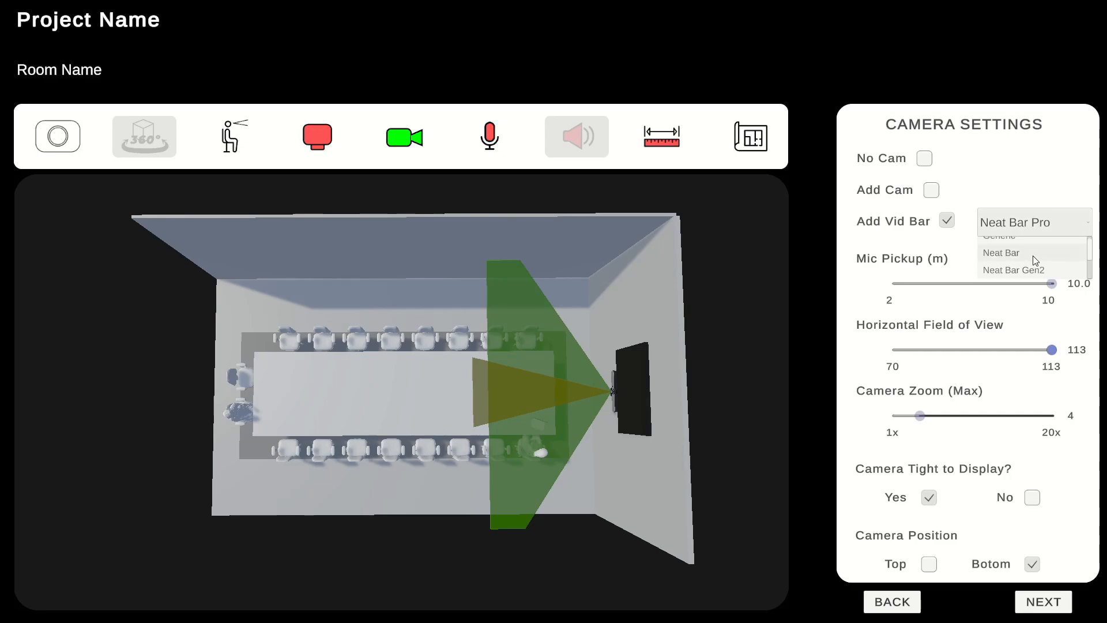
left_click(1016, 254)
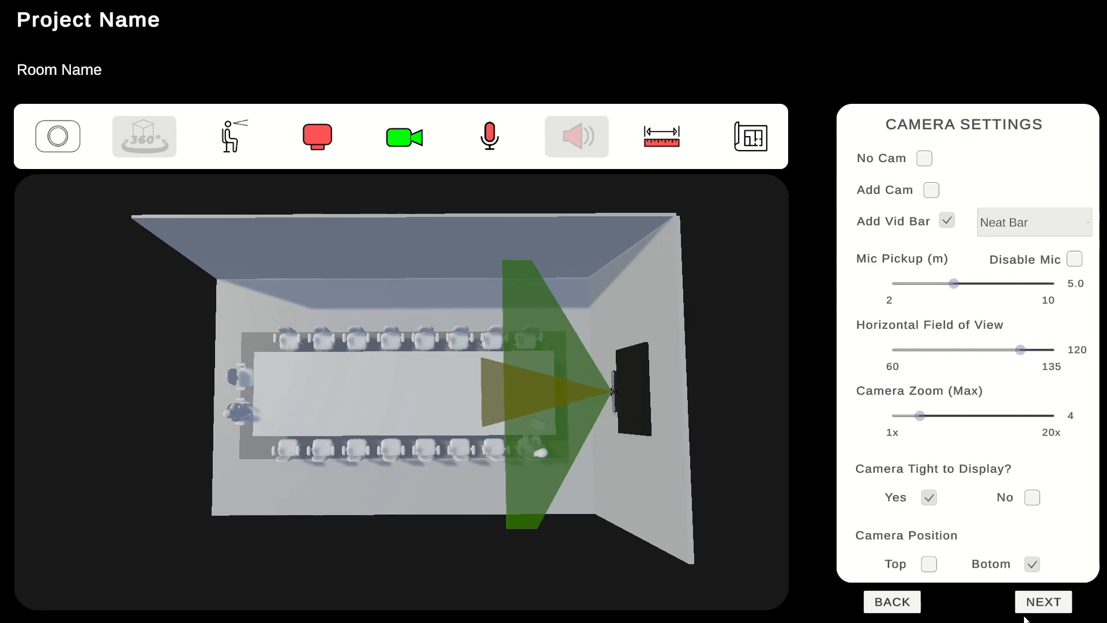
Try adding a separate microphone alongside the Neat Bar, revert to no microphone, and return to the camera settings
left_click(1043, 601)
left_click(1044, 601)
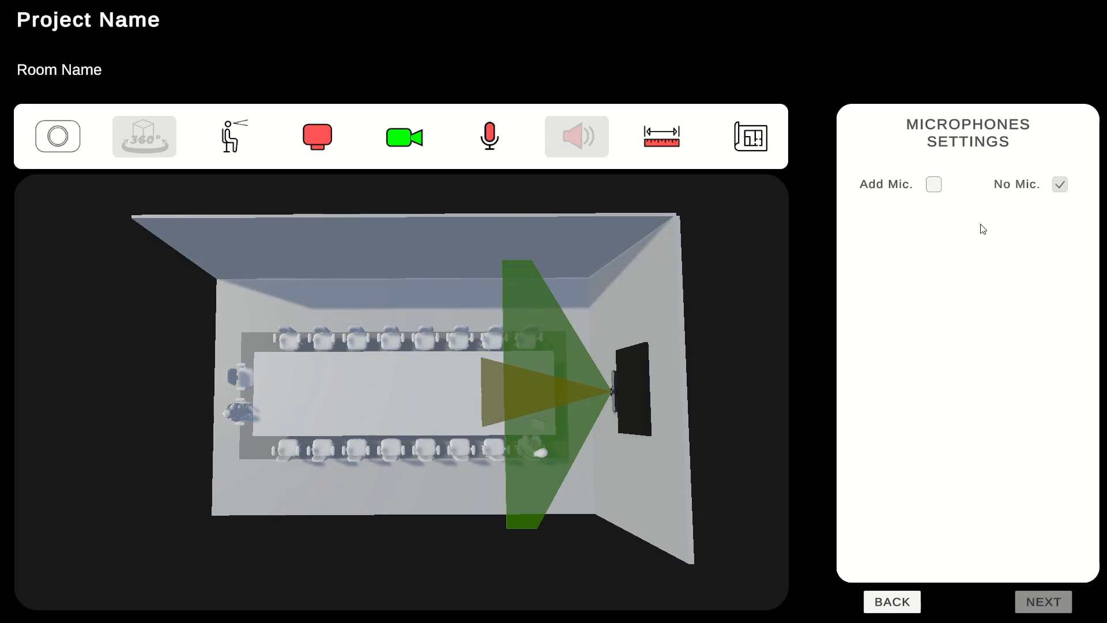
left_click(934, 186)
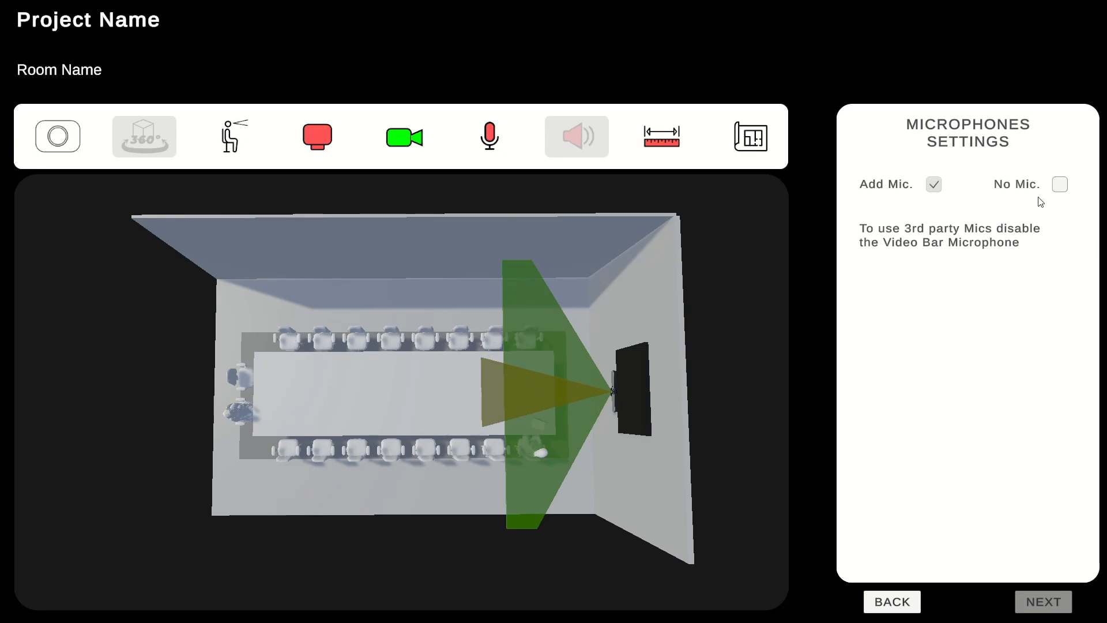
left_click(1060, 184)
left_click(892, 603)
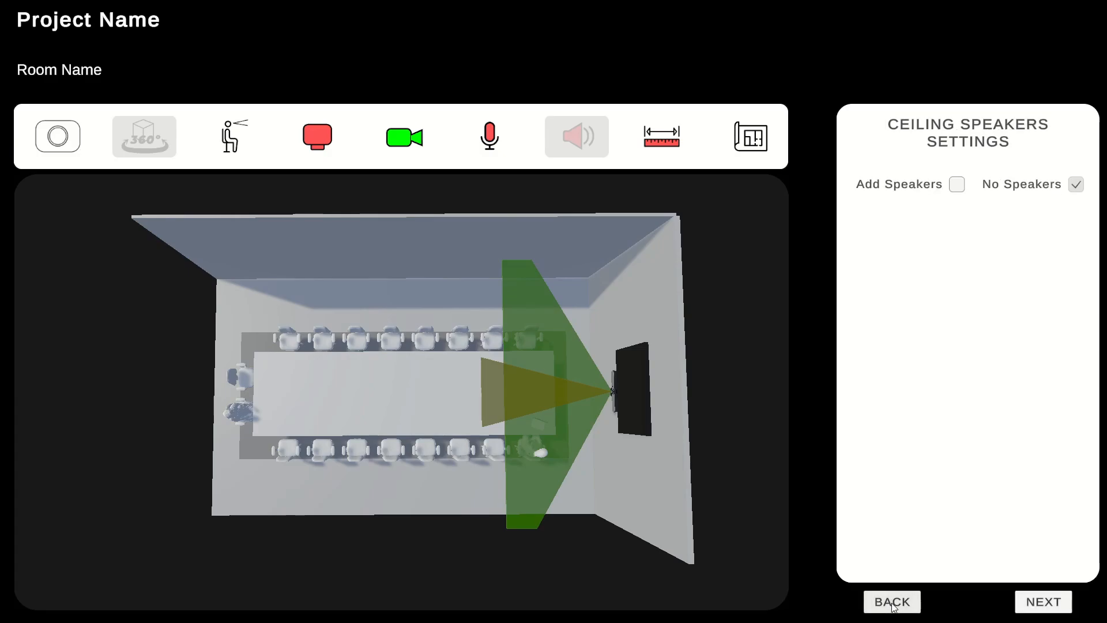
left_click(892, 603)
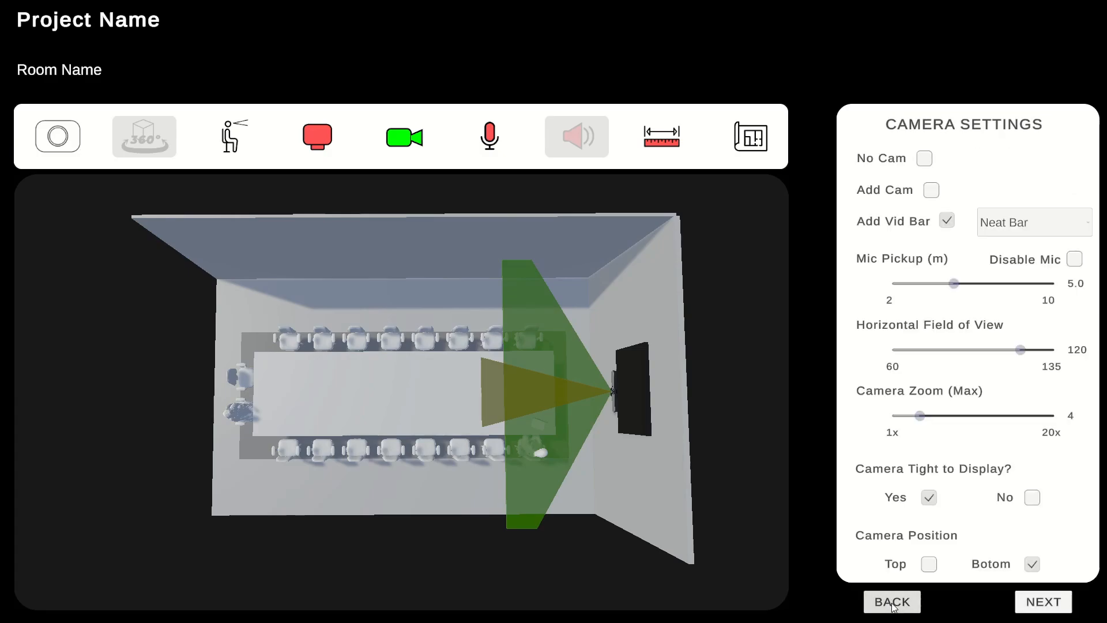
Change the video bar model to Poly Studio X52 and show its mic coverage instead of the camera coverage
left_click(1082, 228)
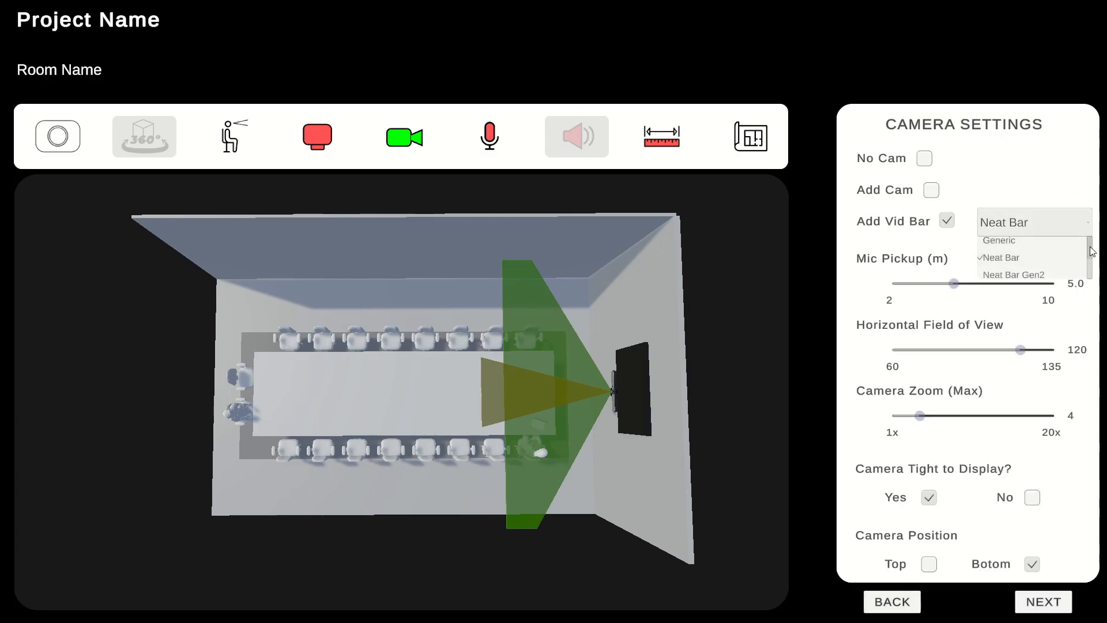
scroll(1081, 256, "down", 2)
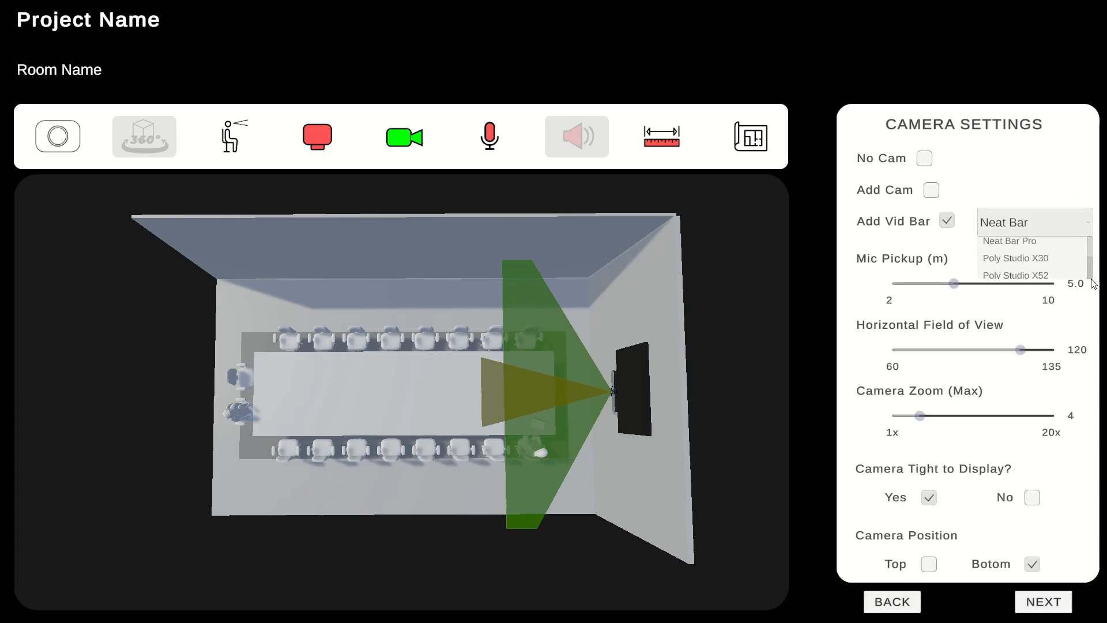
left_click(1018, 275)
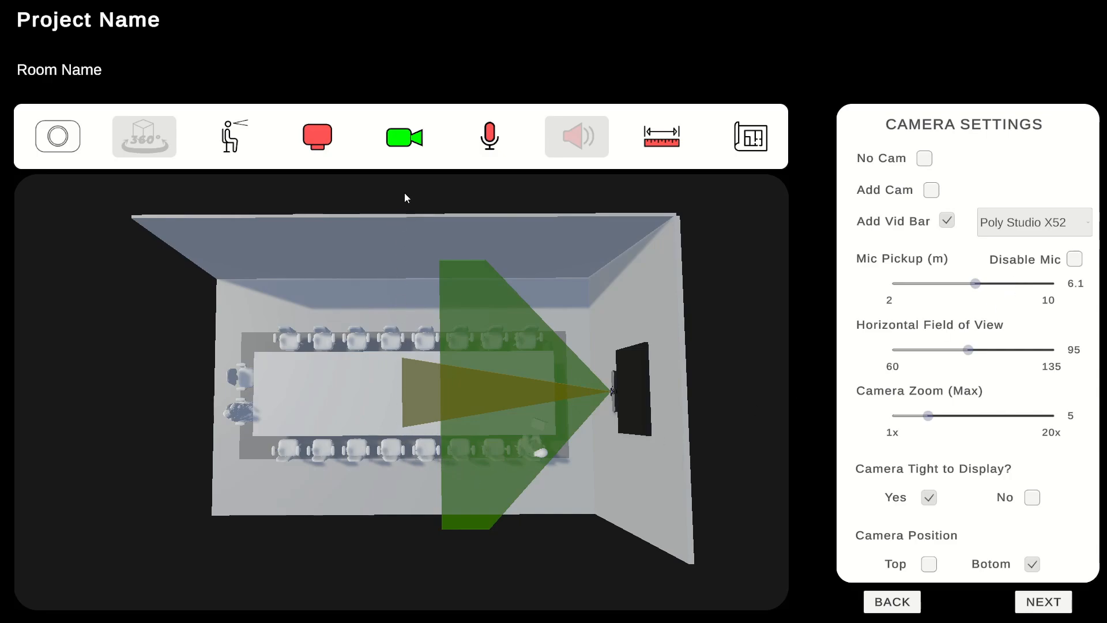
left_click(405, 137)
left_click(489, 137)
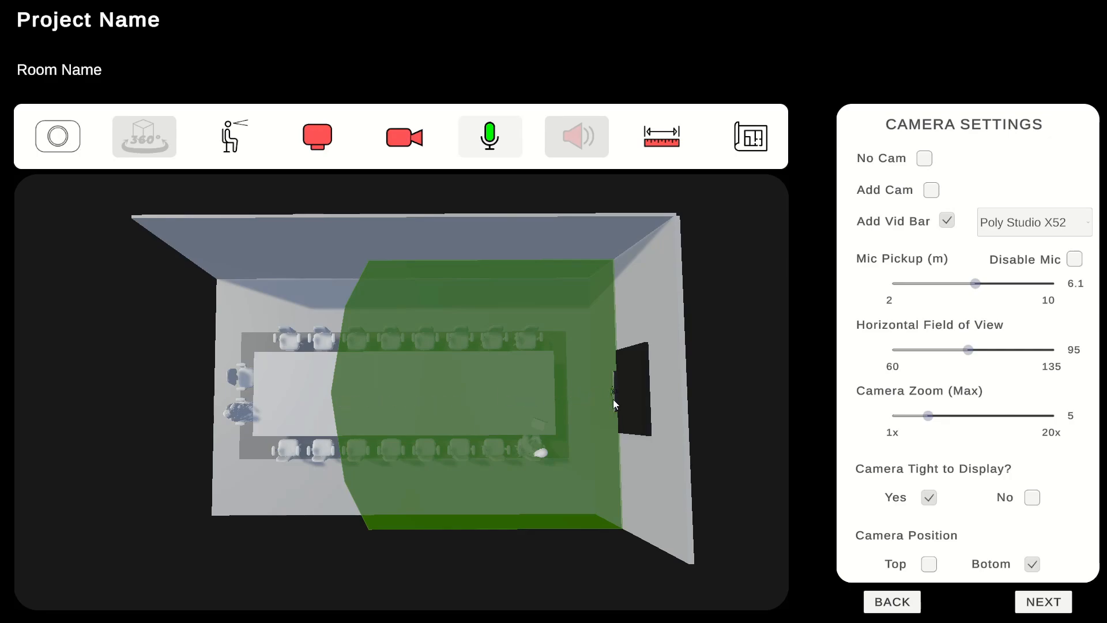
Add the Poly Exp Mic as a desktop microphone and apply it to view its coverage with the video bar's
left_click(1049, 604)
left_click(1049, 602)
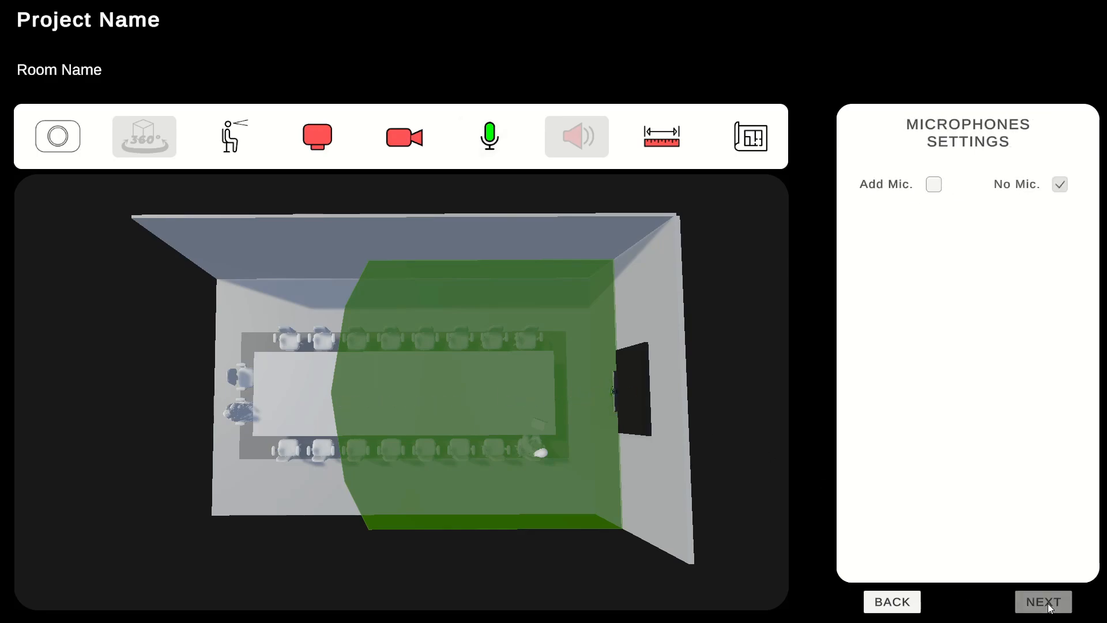
left_click(934, 185)
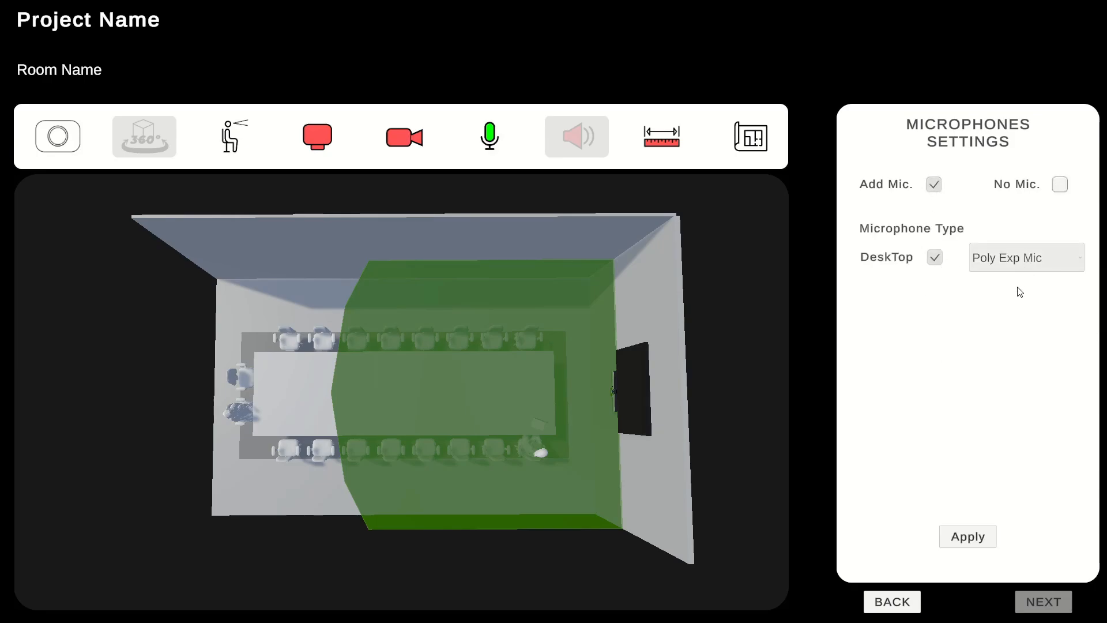
left_click(968, 538)
left_click_drag(417, 444, 417, 388)
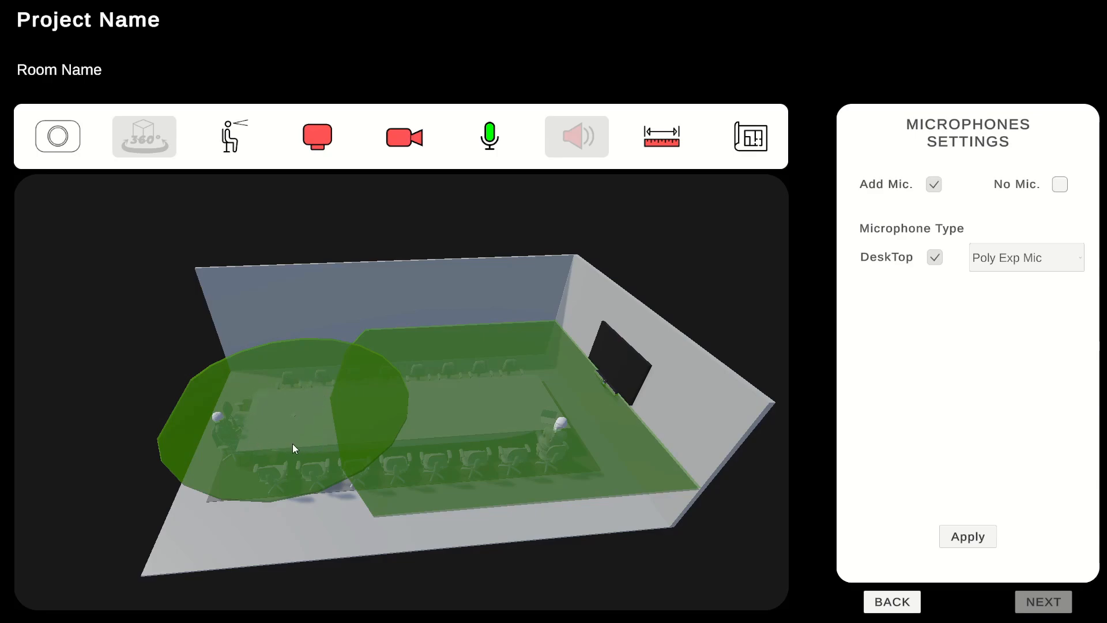
left_click_drag(493, 418, 345, 428)
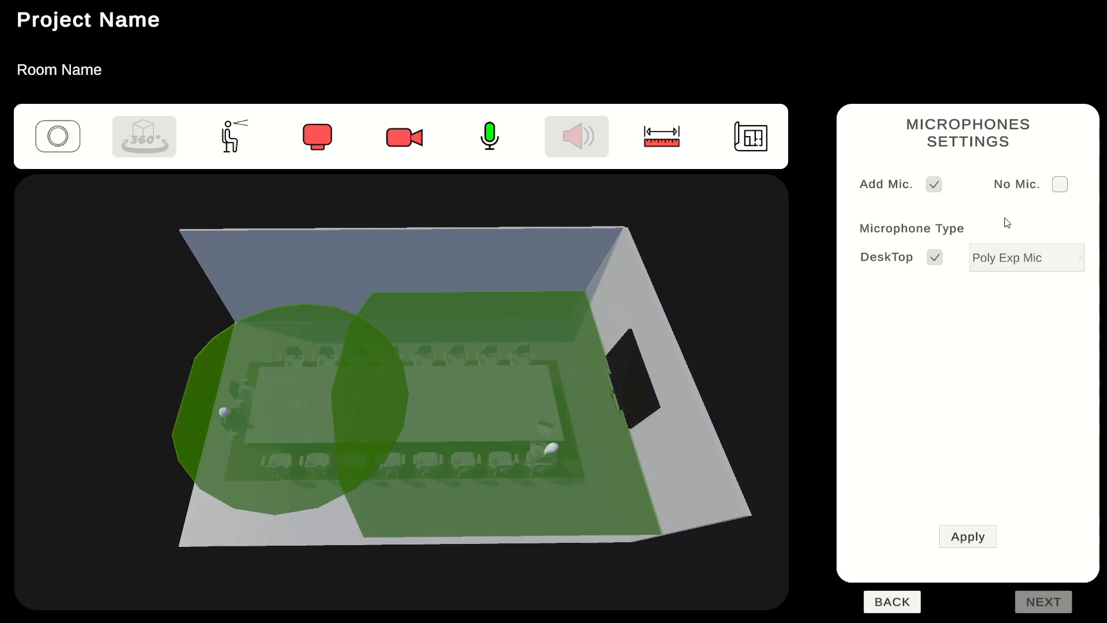
Remove the expansion microphone and disable the Poly Studio X52's built-in mic in the camera settings
left_click(1060, 185)
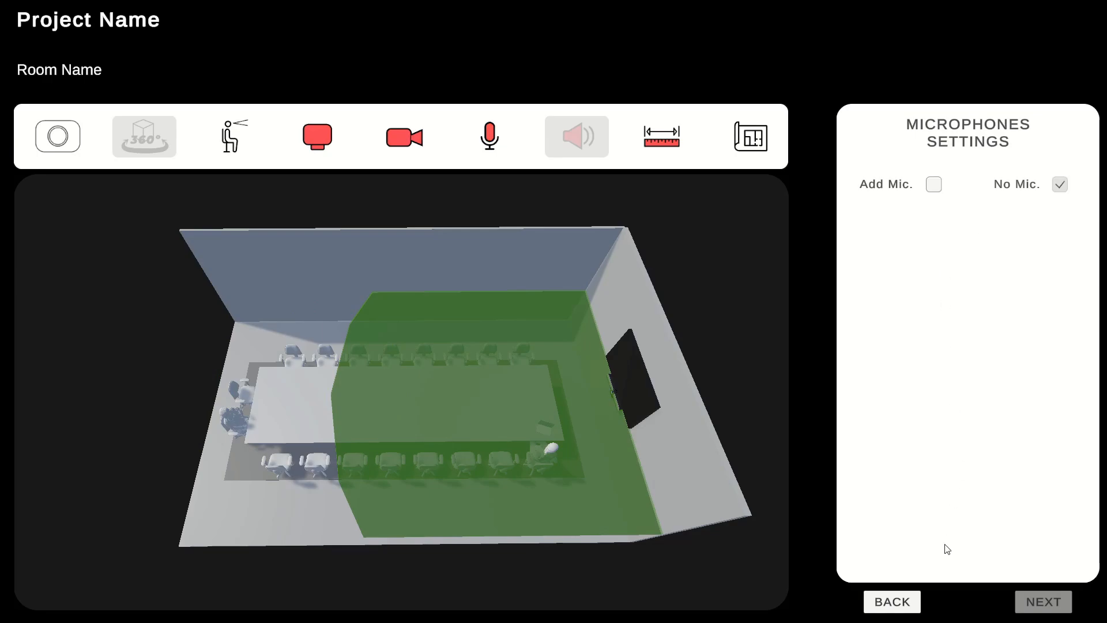
left_click(898, 603)
left_click(898, 603)
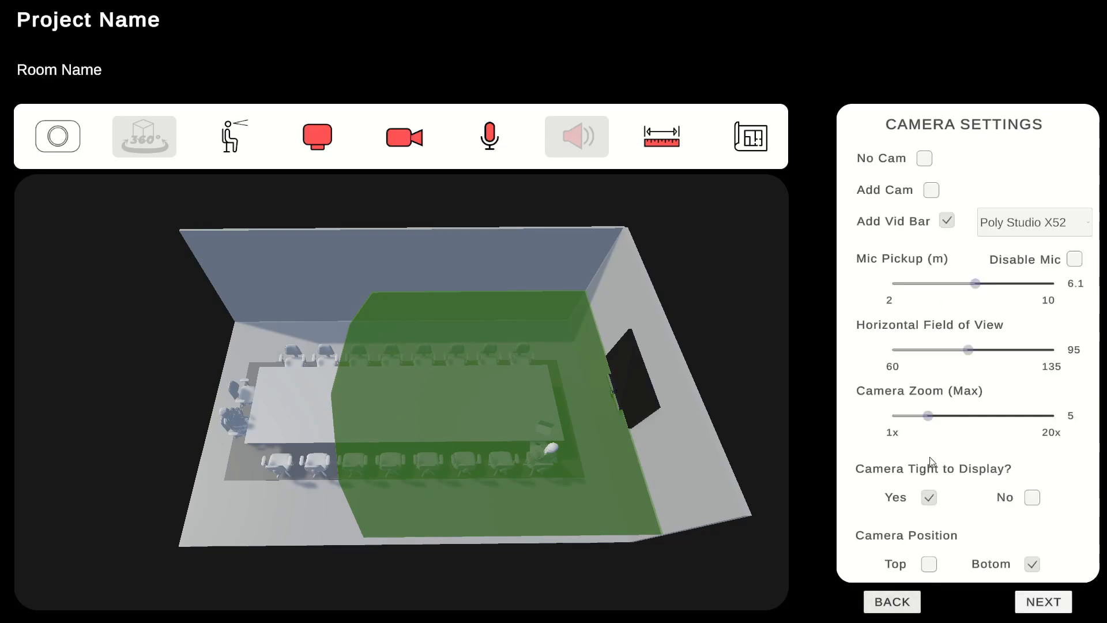
left_click(1075, 259)
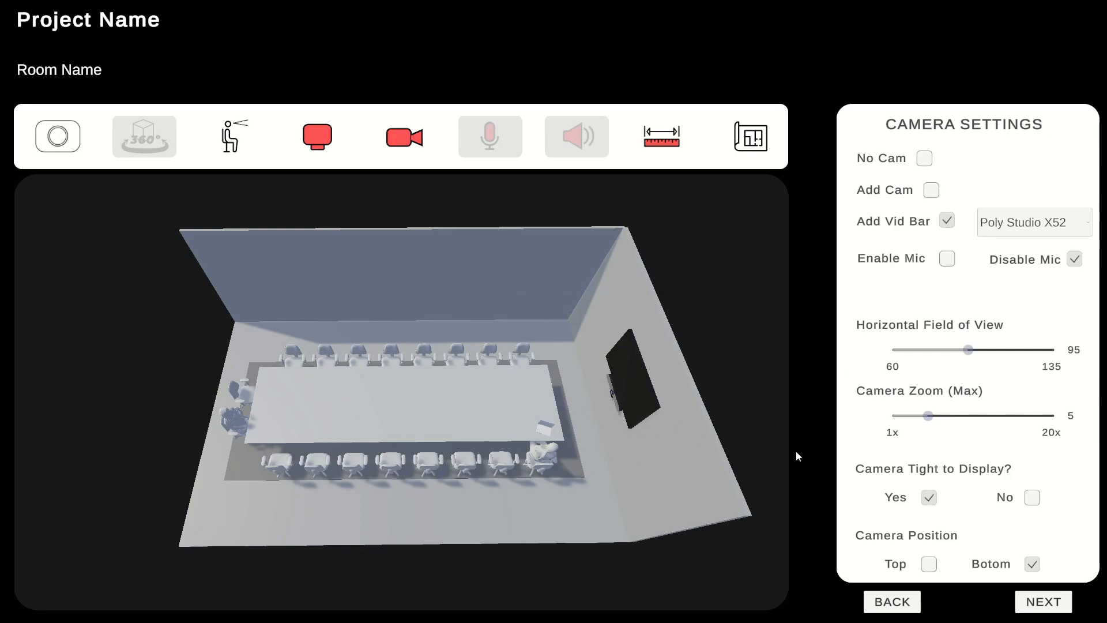
Add generic desktop microphones with a coverage radius of 2.2 and apply them to the room
left_click(1043, 603)
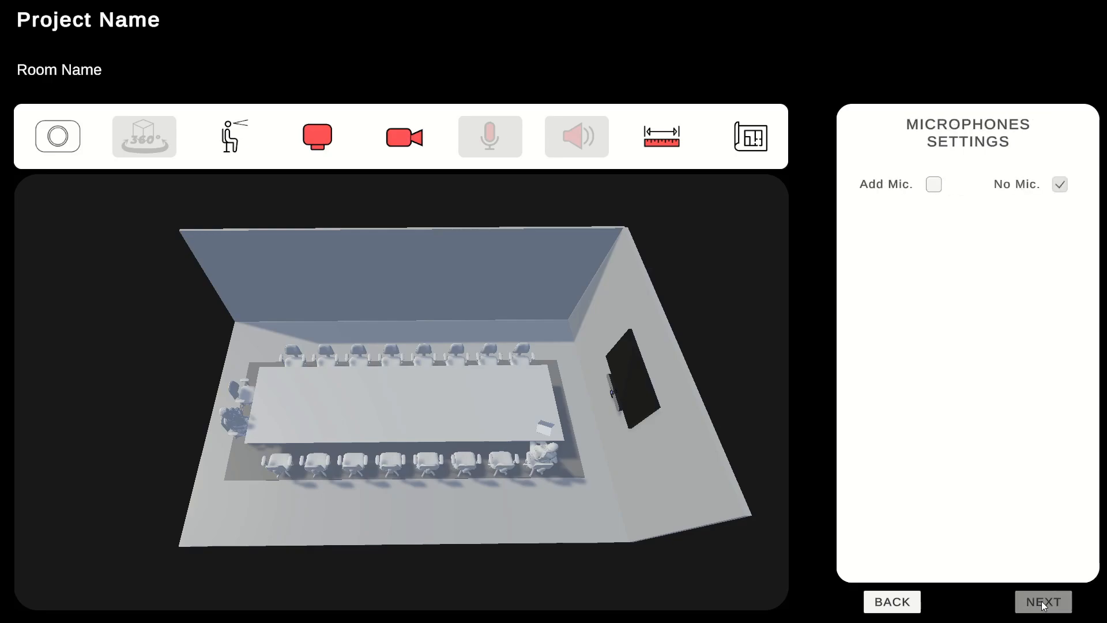
left_click(934, 184)
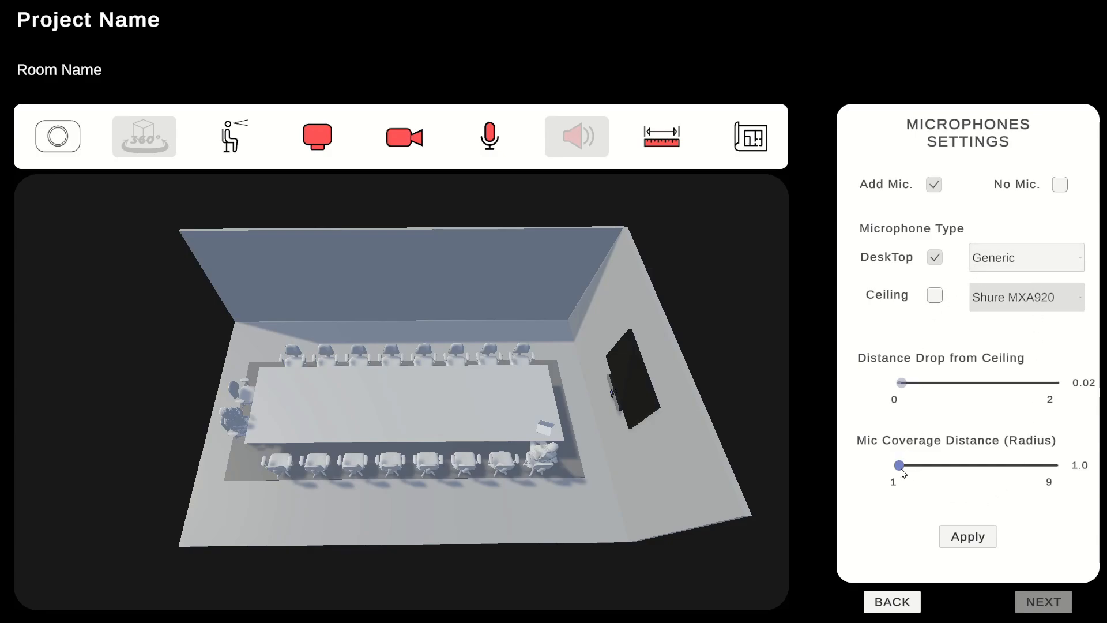
left_click_drag(903, 473, 923, 467)
left_click(1073, 256)
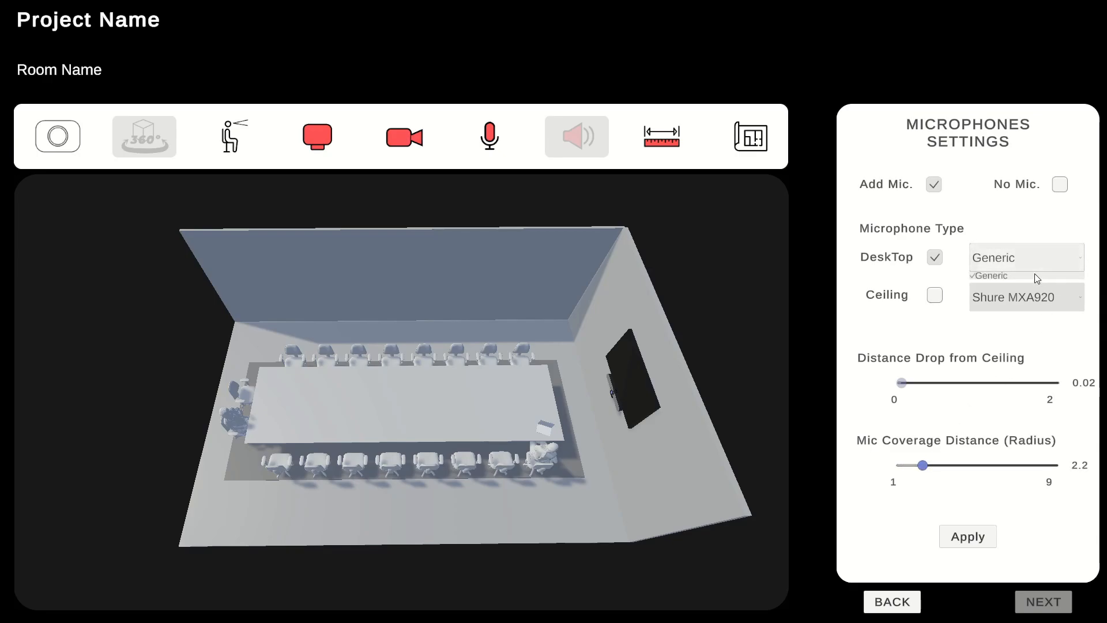
left_click(1072, 259)
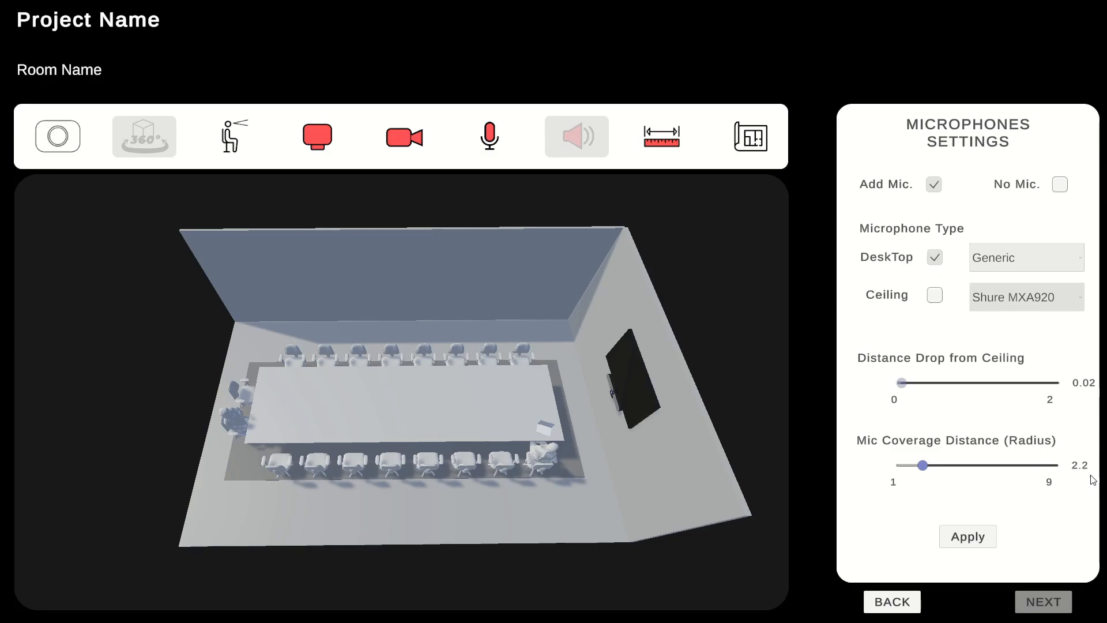
left_click(971, 538)
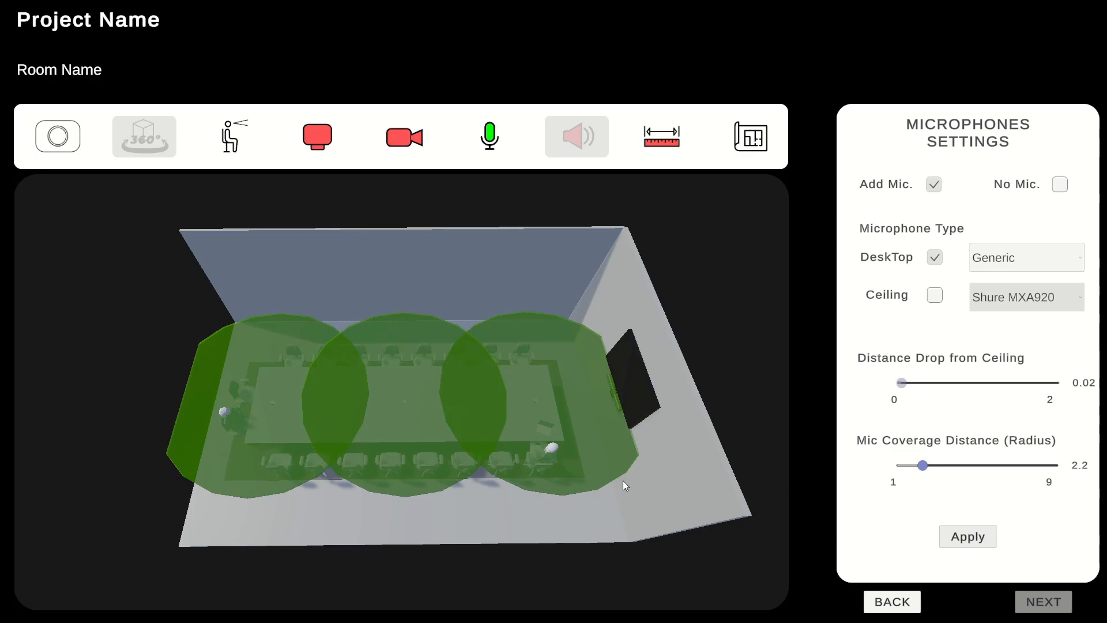
left_click_drag(472, 466, 439, 489)
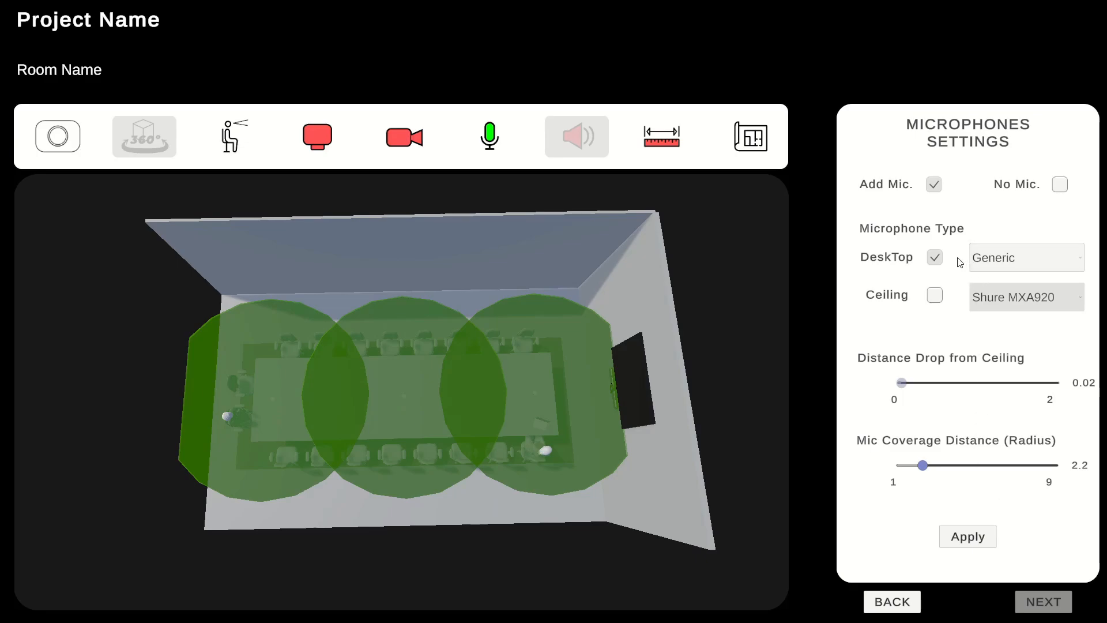
Switch to a generic ceiling microphone with a 0.05 ceiling drop and a 6.0 coverage radius, and apply it
left_click(934, 295)
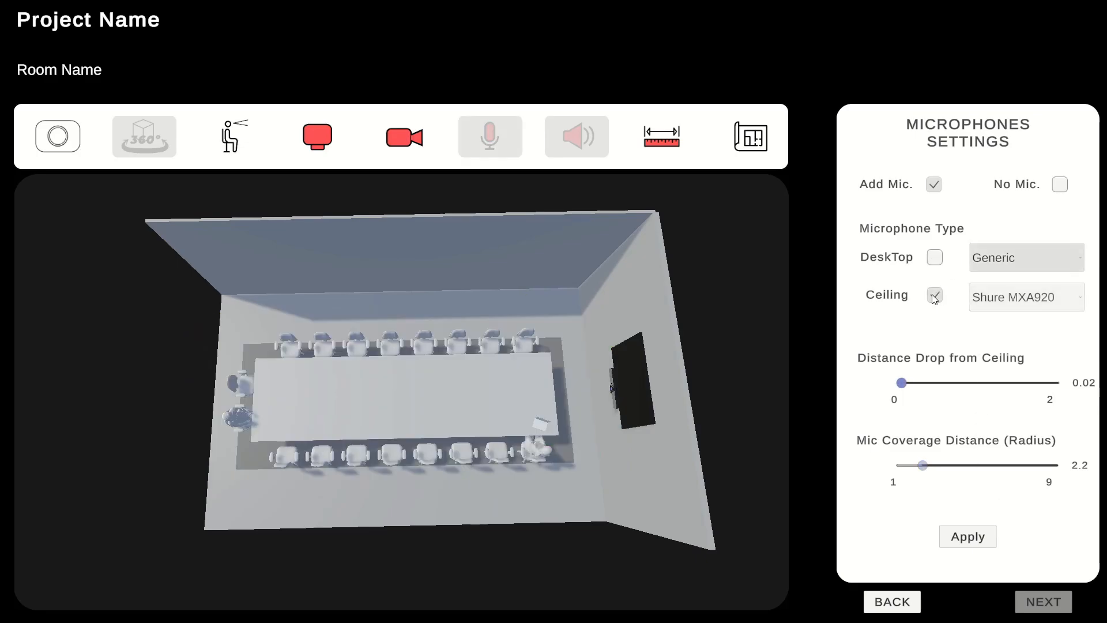
left_click(1078, 296)
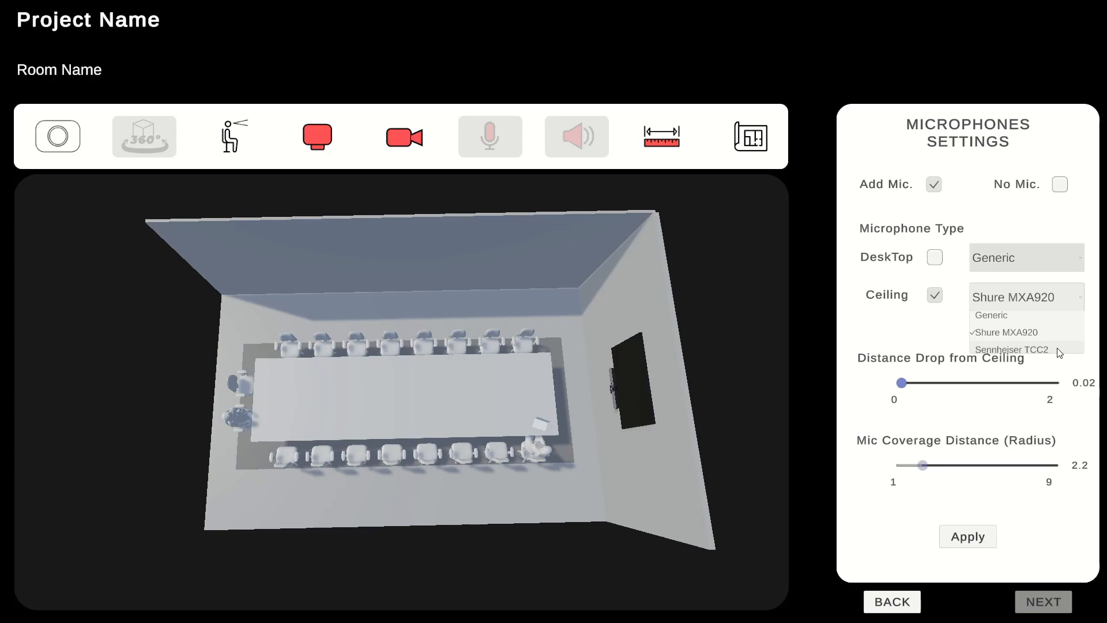
left_click(1049, 318)
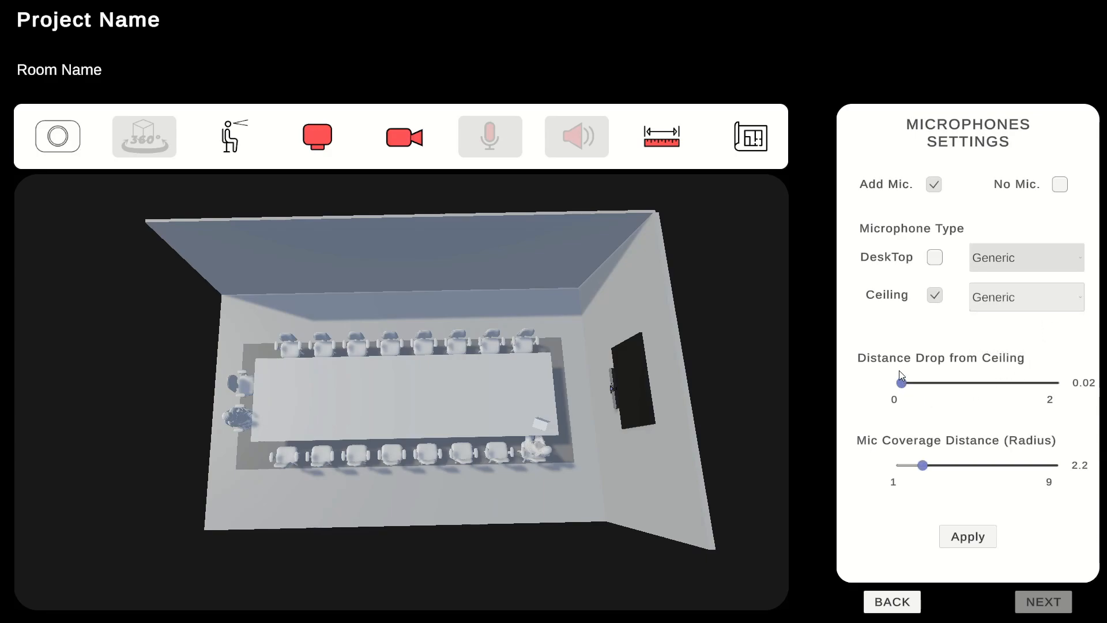
mouse_move(904, 386)
left_mouse_down()
mouse_move(950, 386)
mouse_move(904, 386)
mouse_move(906, 403)
left_mouse_up()
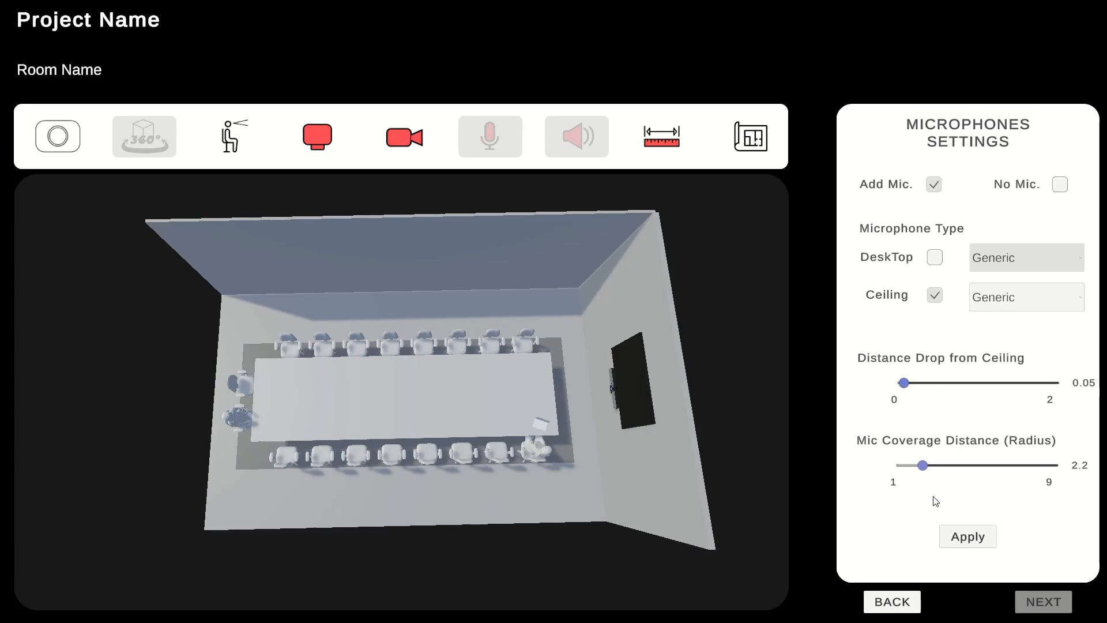
left_click_drag(922, 466, 958, 466)
left_click_drag(959, 470, 999, 467)
left_click(971, 535)
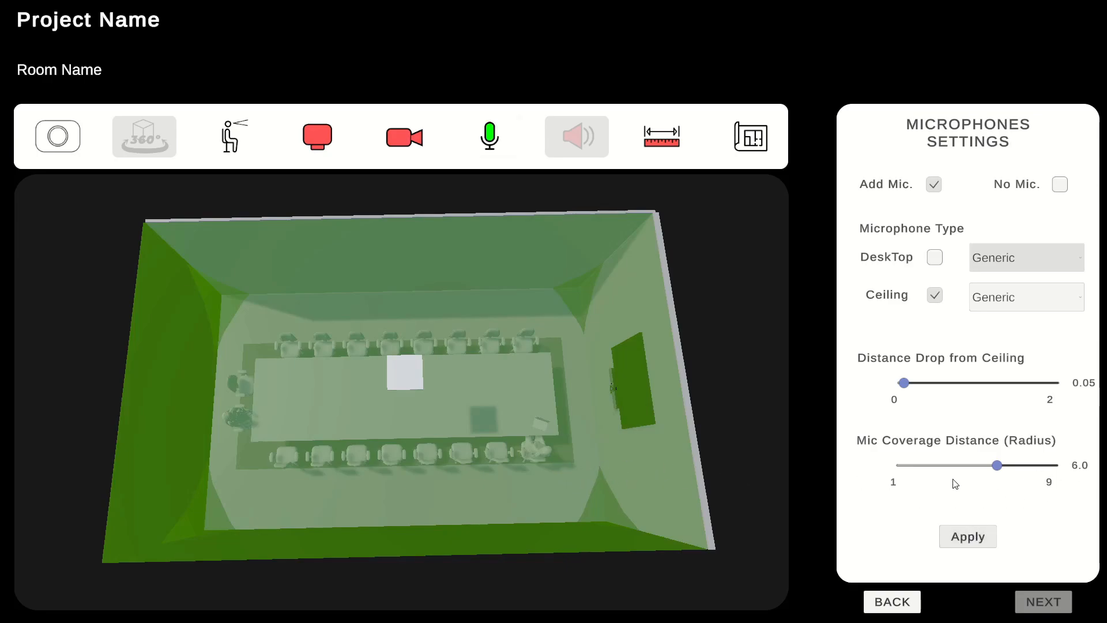
left_click_drag(437, 476, 440, 449)
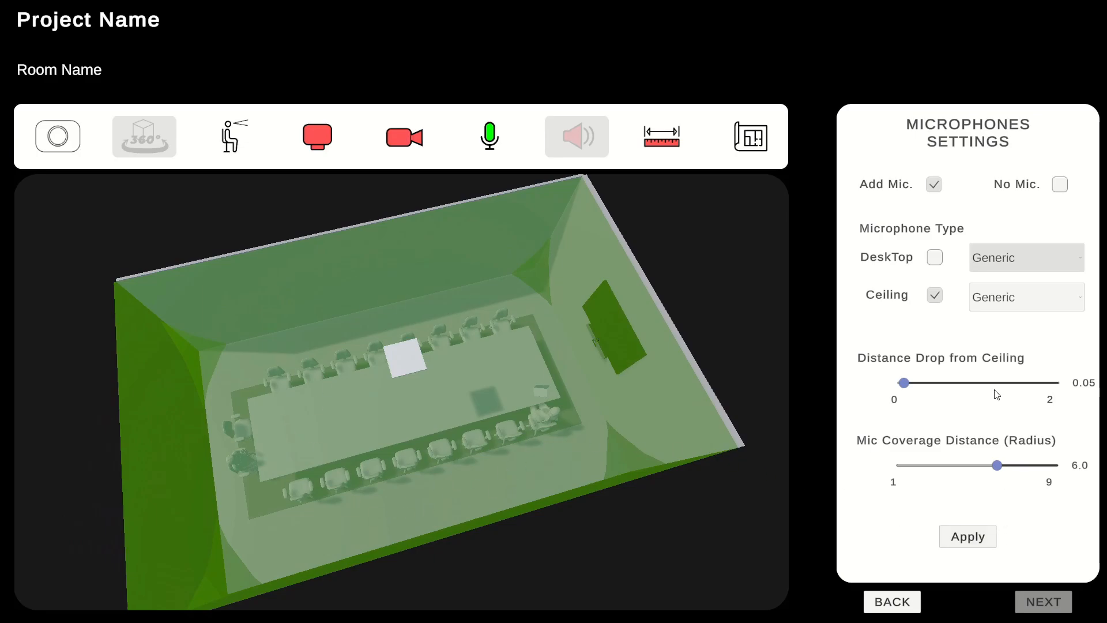
Change the ceiling microphone model to Sennheiser TCC2 and apply it to the room
left_click(1076, 298)
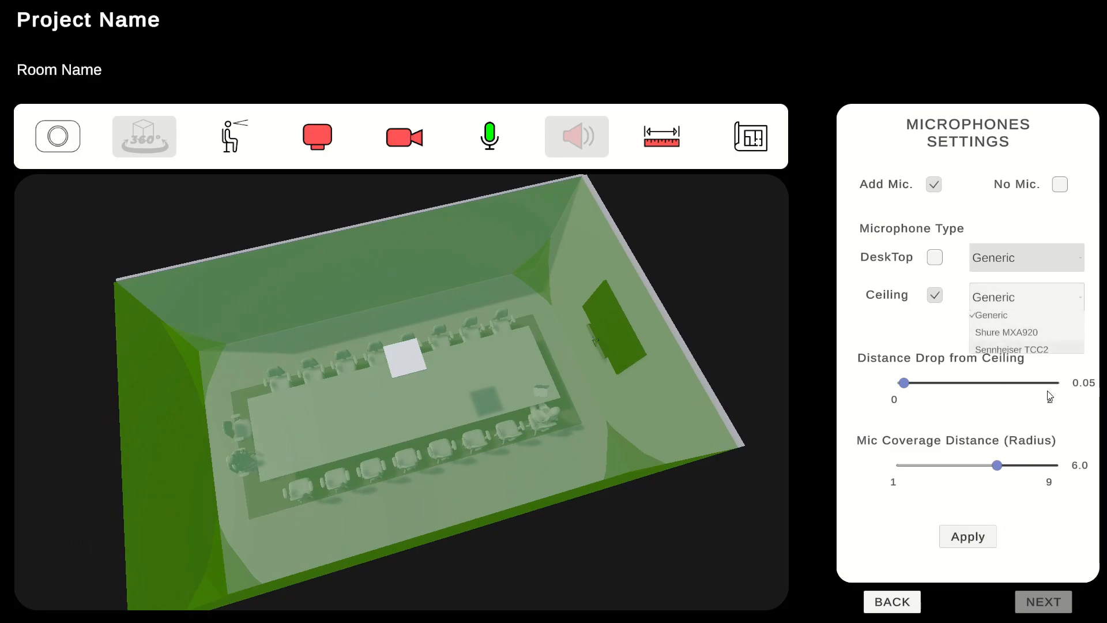
left_click(1040, 350)
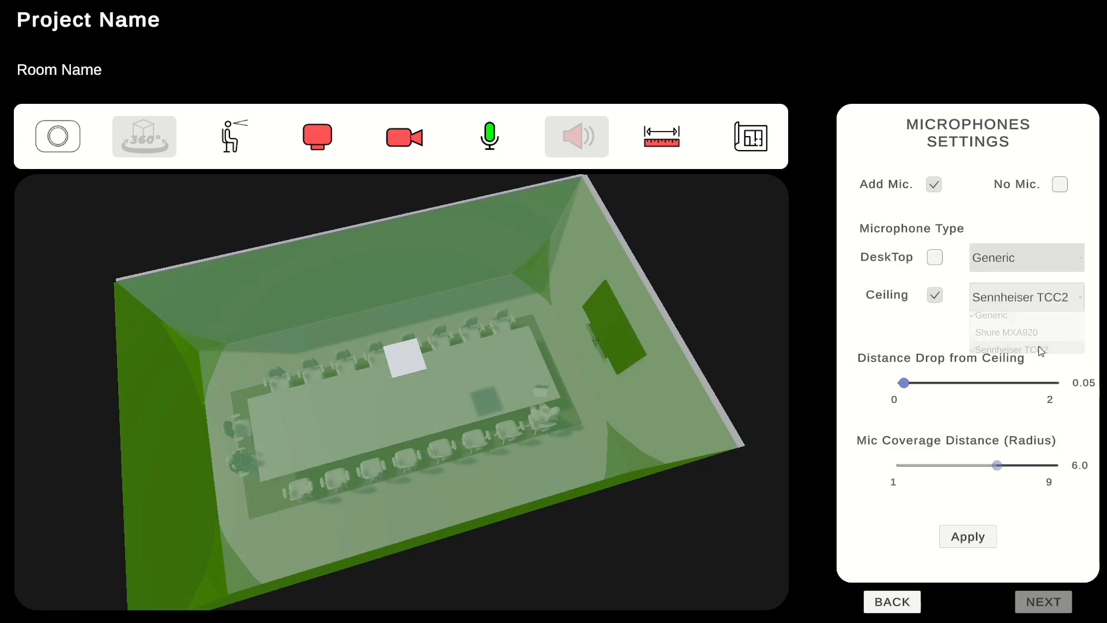
left_click(968, 538)
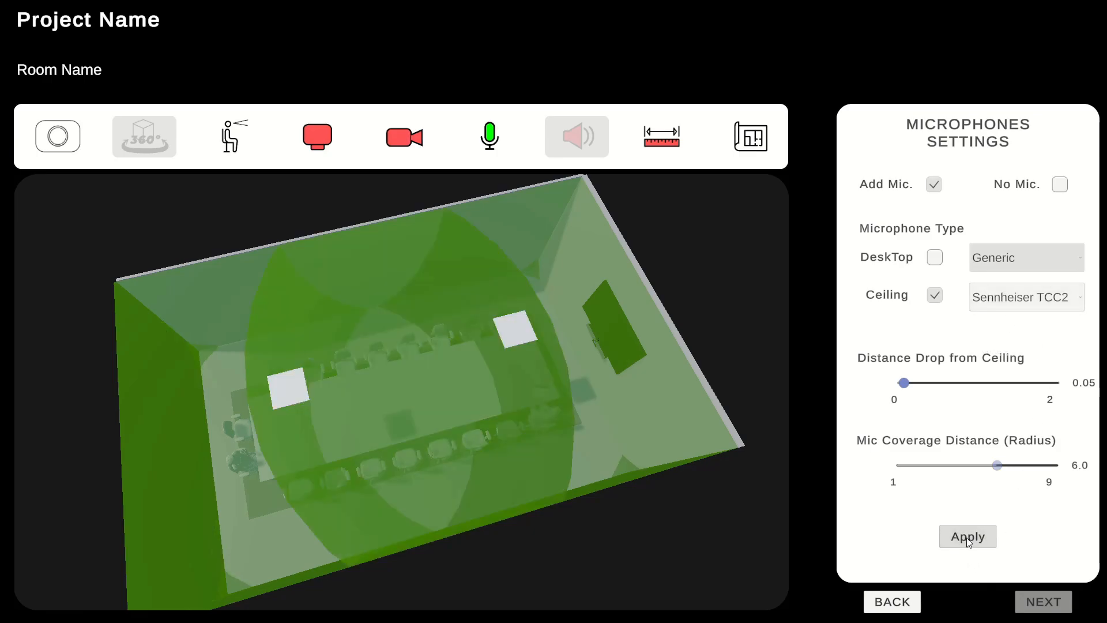
left_click_drag(436, 474, 406, 460)
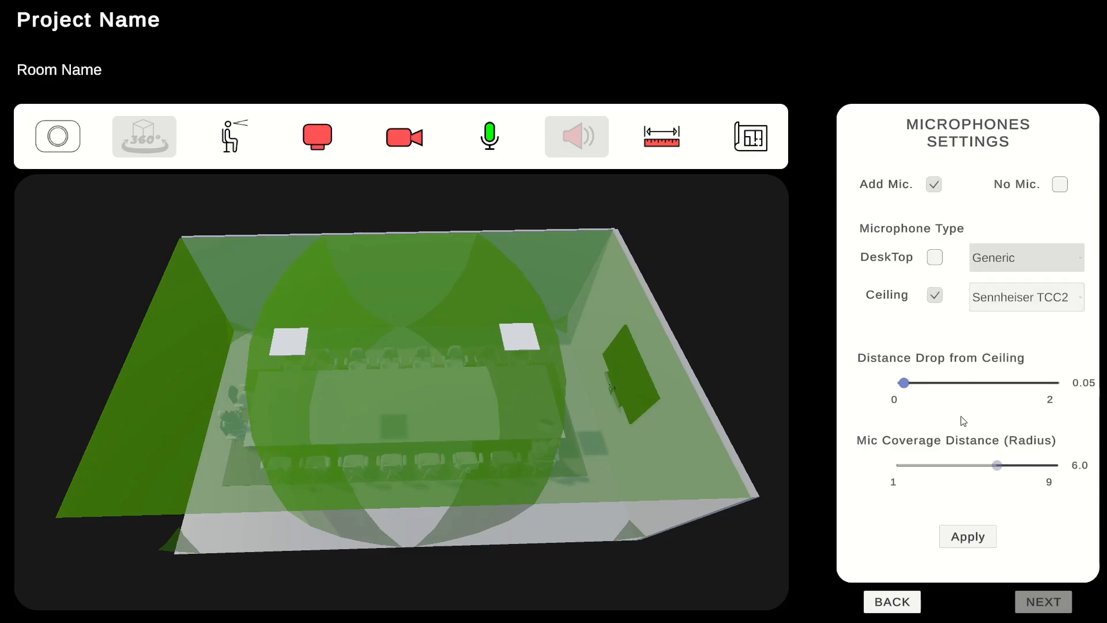
Return to the camera settings and examine the ceiling microphone coverage around the room
left_click(893, 602)
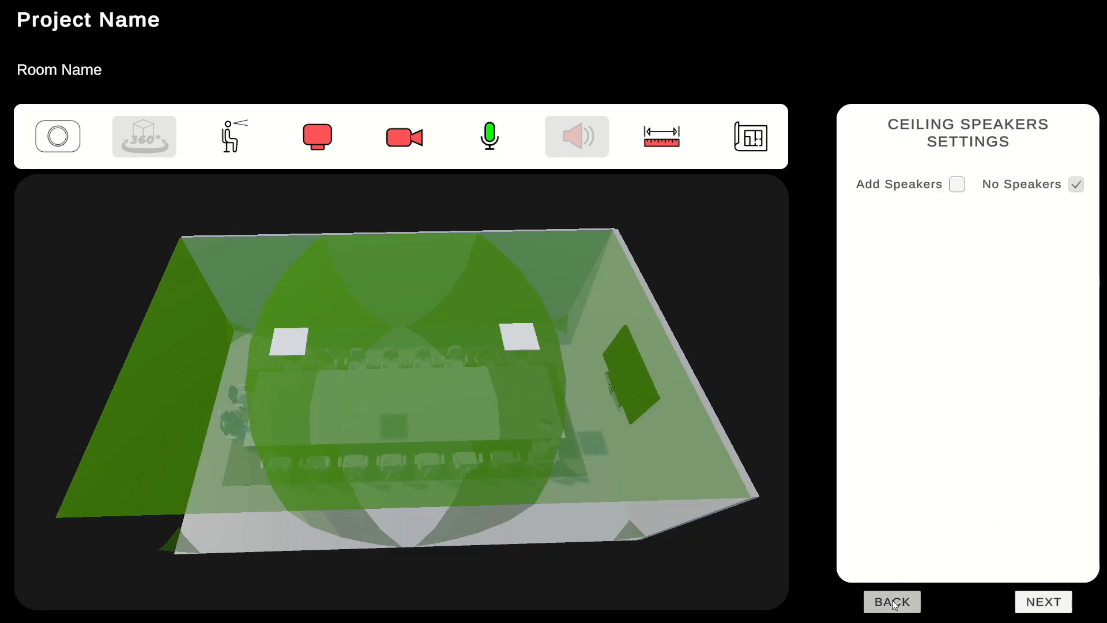
left_click(893, 602)
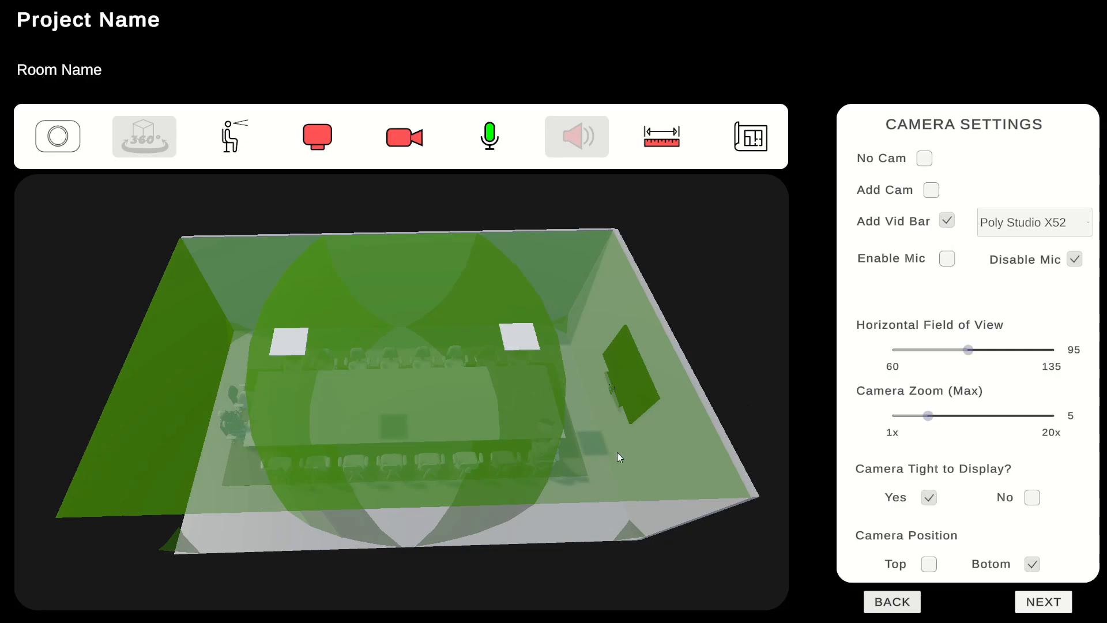
left_click_drag(417, 480, 463, 450)
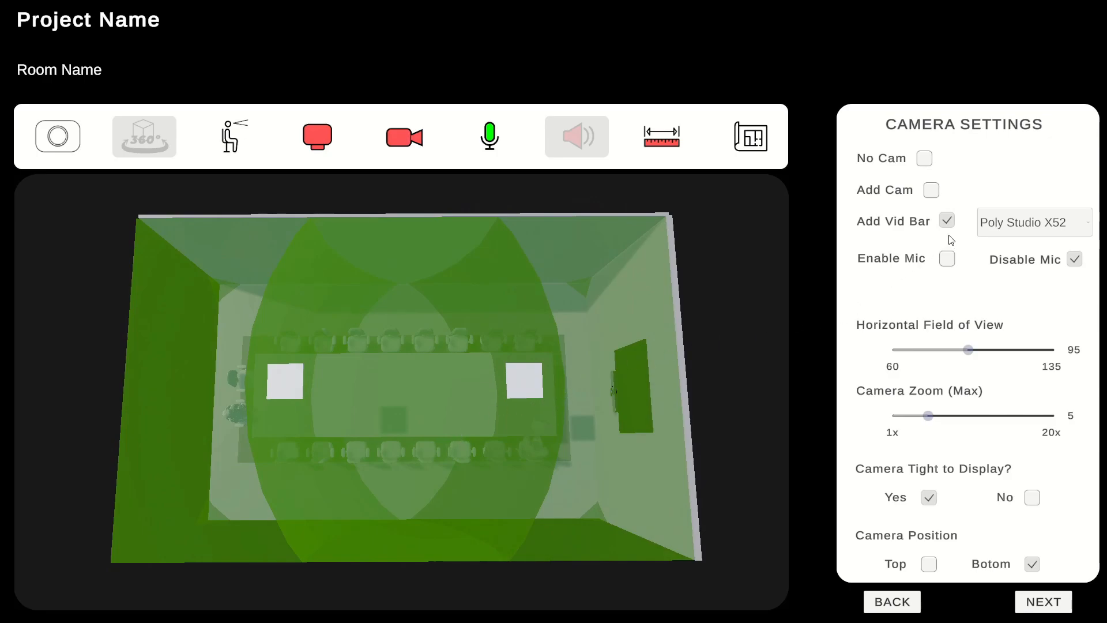
left_click_drag(471, 496, 474, 432)
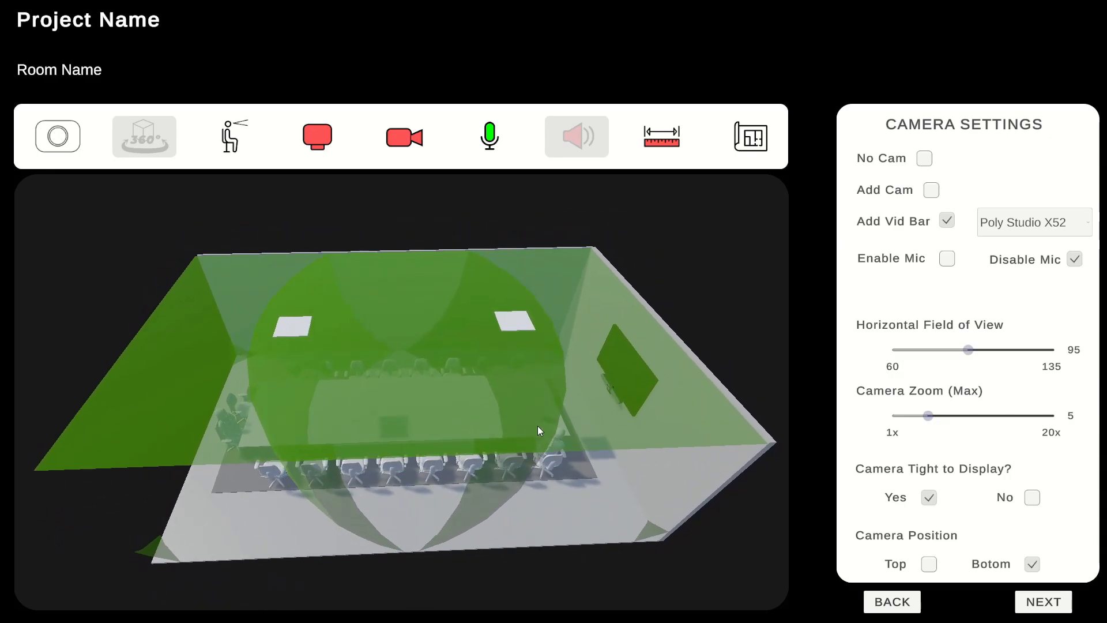